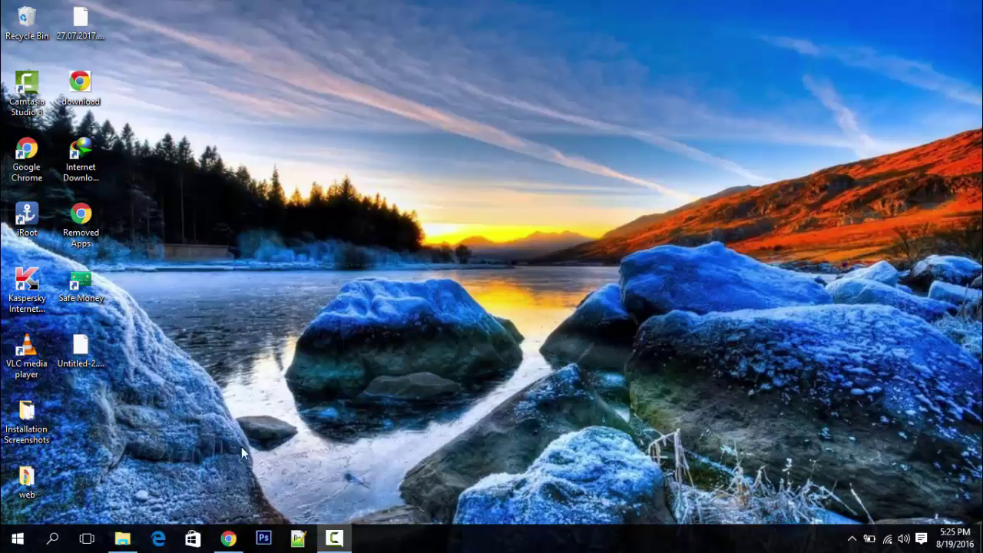
# Launch Edge and load the router admin page at 192.168.1.1 in a new tab
pyautogui.click(159, 539)
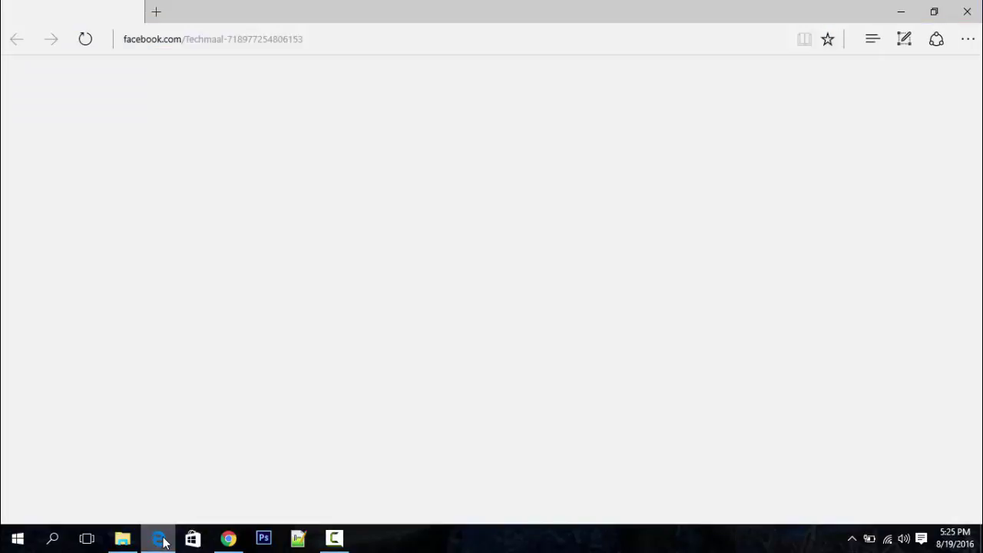
pyautogui.click(157, 13)
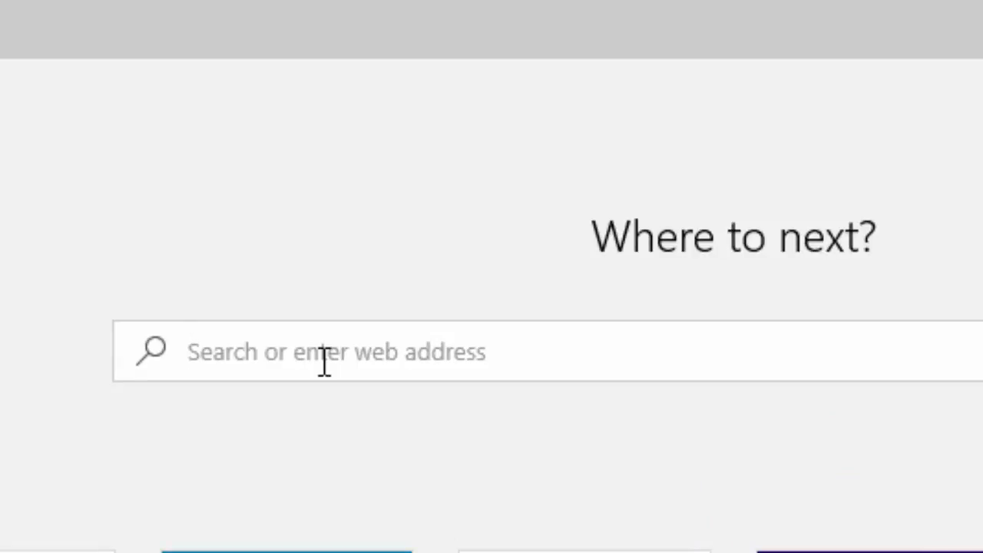
pyautogui.write('192')
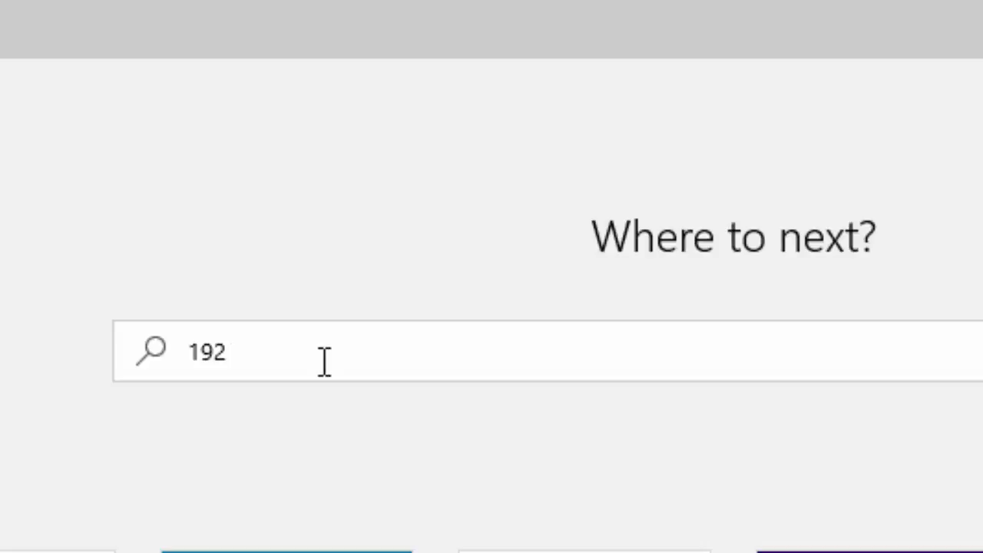
pyautogui.write('.168.1.1')
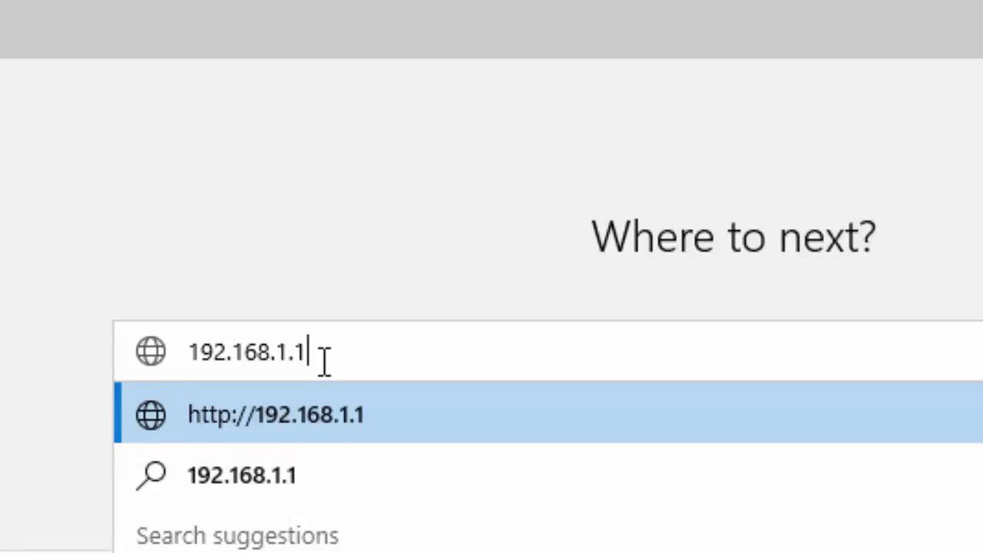
pyautogui.press('Return')
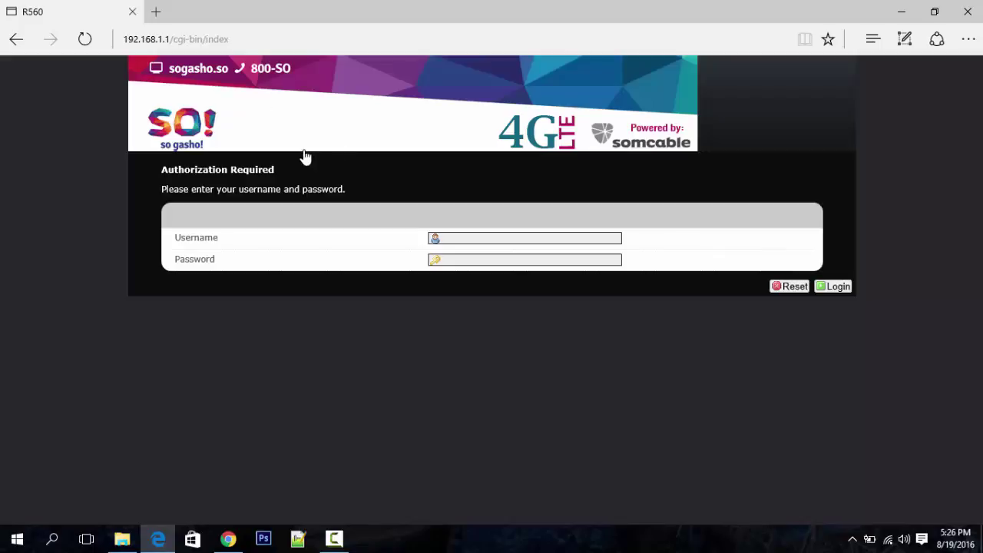
# Enter admin as the router login username and switch to a second blank tab
pyautogui.click(465, 239)
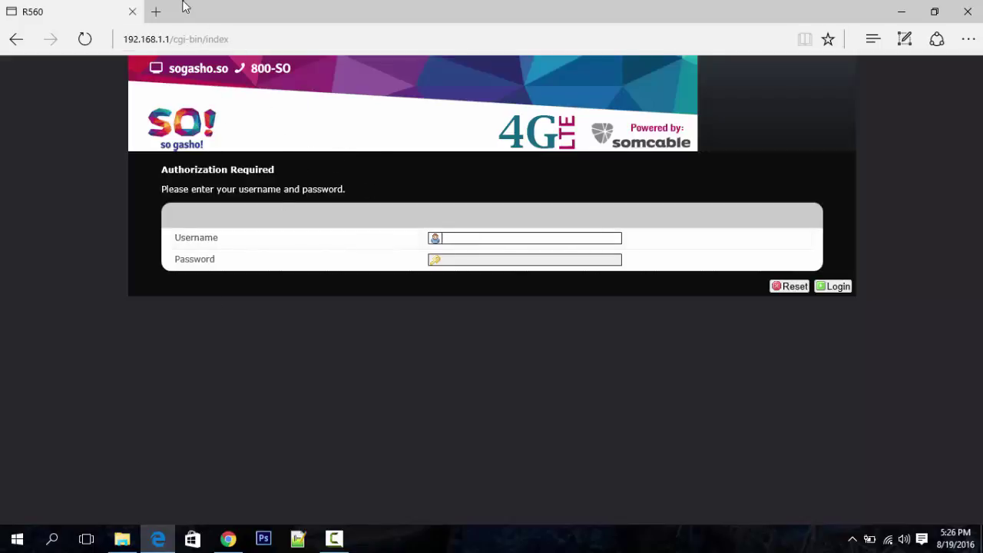
pyautogui.click(157, 12)
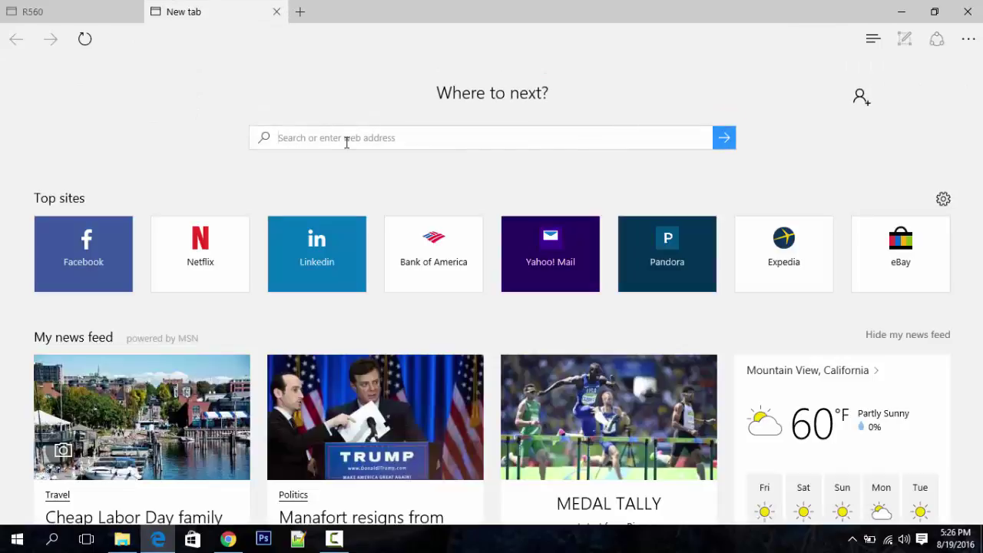
pyautogui.click(83, 11)
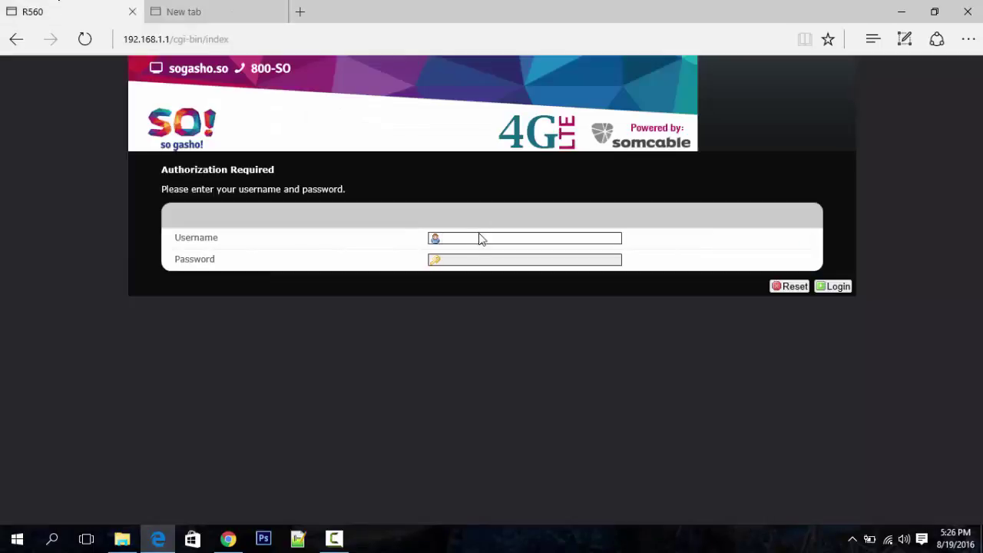
pyautogui.write('admin')
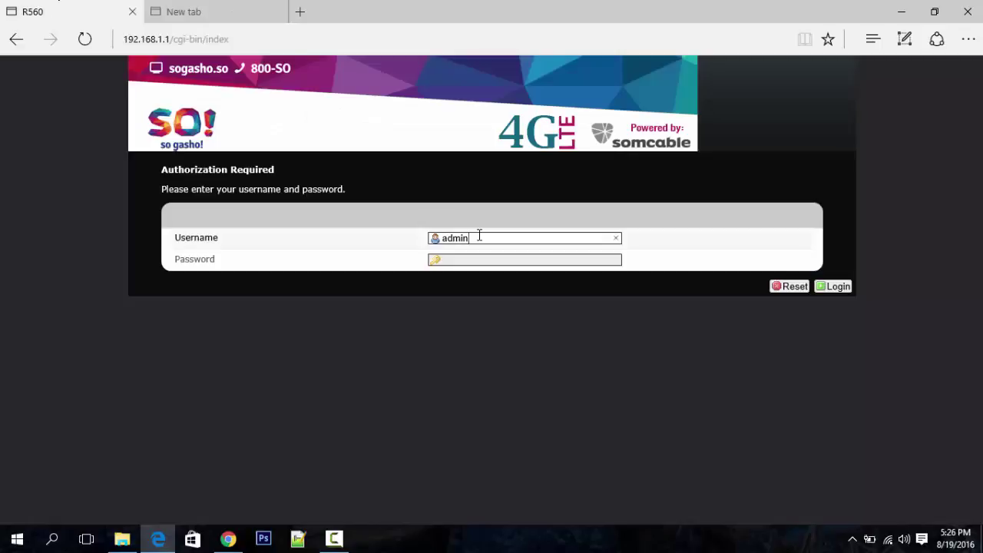
pyautogui.click(214, 9)
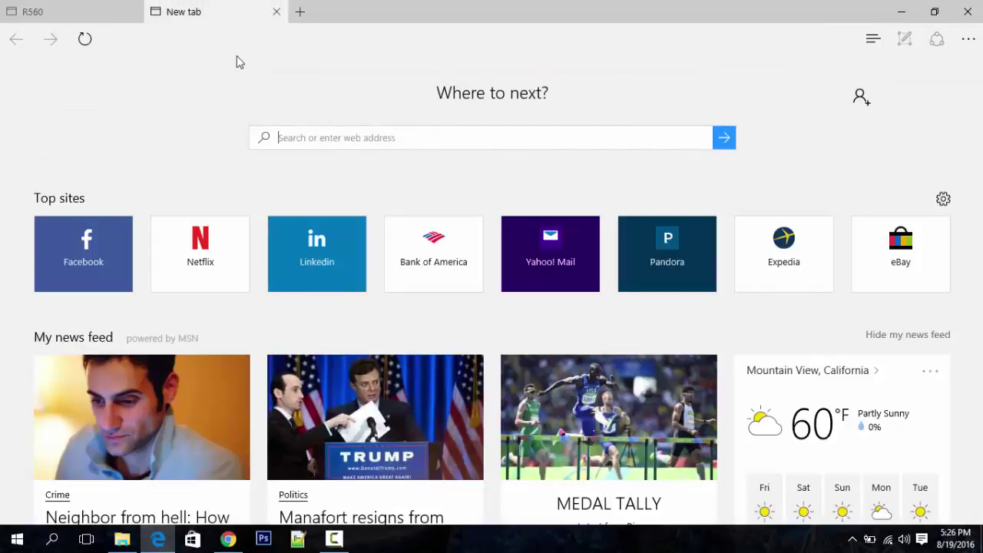
# Search Bing for tp-link images, briefly trying 'admin admin' in the query
pyautogui.write('tp')
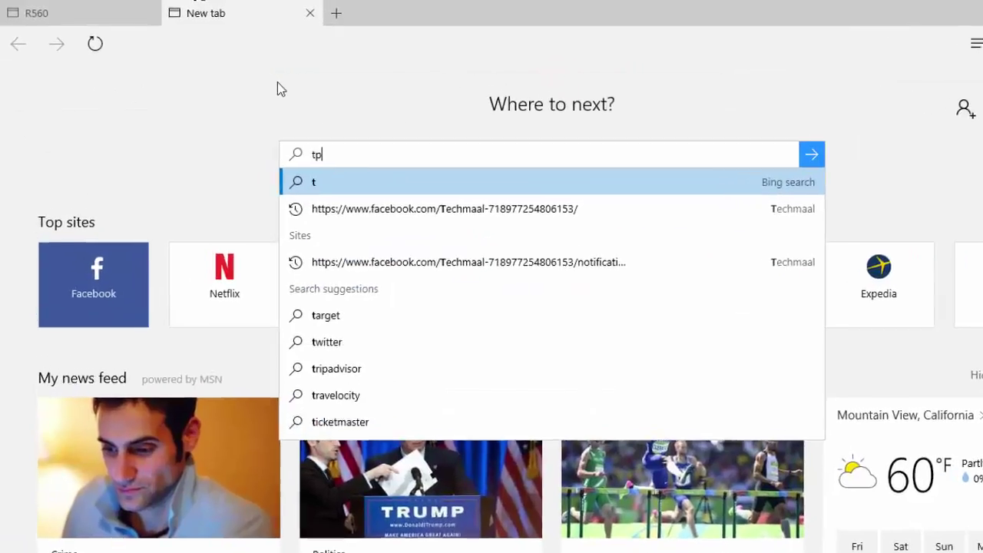
pyautogui.write('-link')
pyautogui.press('Return')
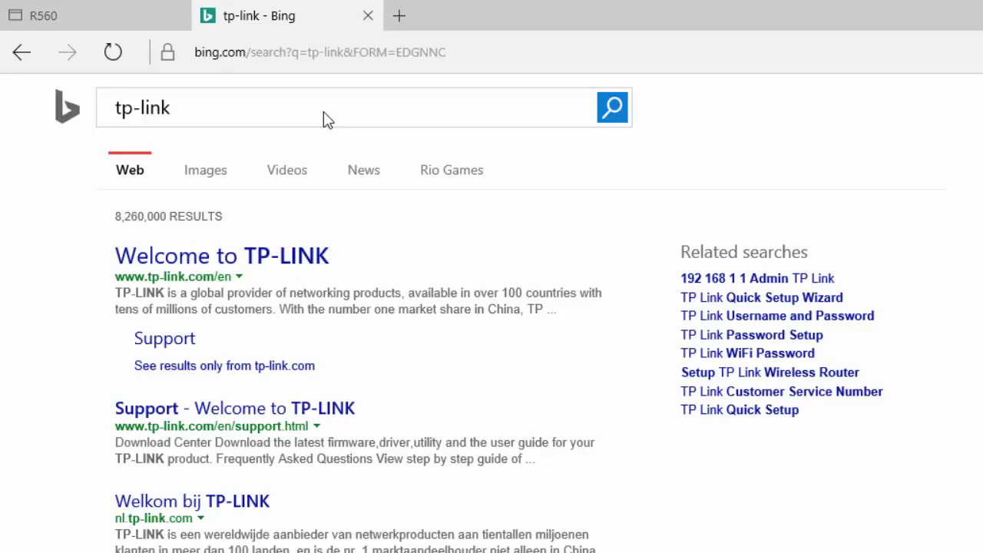
pyautogui.click(207, 172)
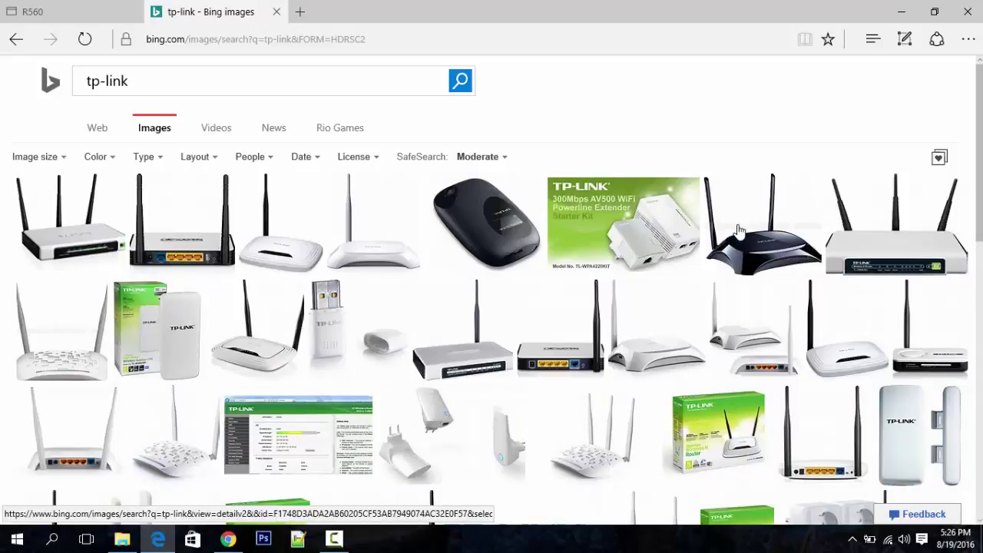
pyautogui.moveTo(67, 420)
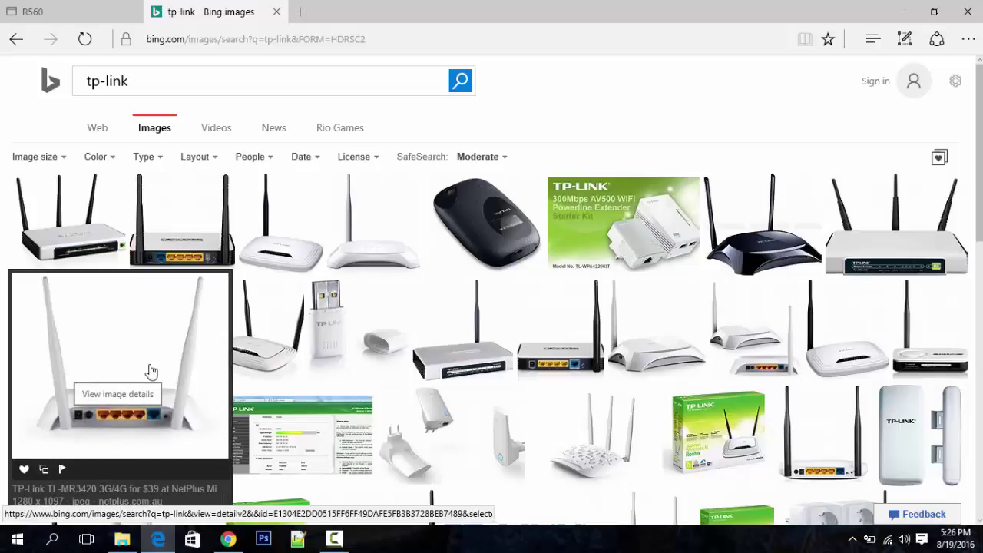
pyautogui.click(237, 86)
pyautogui.write('admin a')
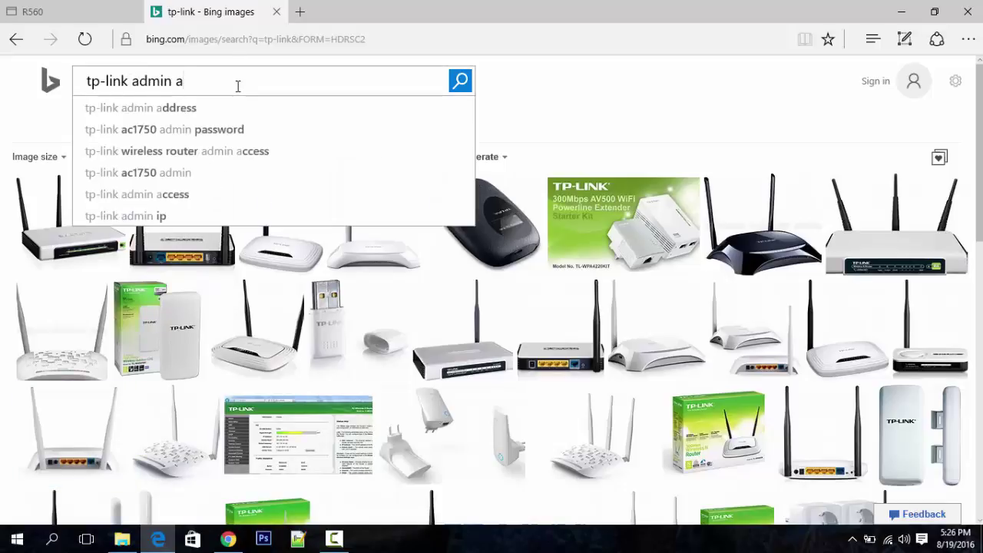
pyautogui.write('dmin')
pyautogui.press('BackSpace')
pyautogui.press('BackSpace')
pyautogui.press('BackSpace')
pyautogui.press('BackSpace')
pyautogui.press('BackSpace')
pyautogui.press('BackSpace')
pyautogui.press('BackSpace')
pyautogui.press('BackSpace')
pyautogui.press('BackSpace')
pyautogui.press('BackSpace')
pyautogui.press('BackSpace')
pyautogui.press('BackSpace')
pyautogui.press('BackSpace')
pyautogui.press('BackSpace')
pyautogui.press('BackSpace')
pyautogui.press('BackSpace')
pyautogui.press('BackSpace')
pyautogui.press('BackSpace')
pyautogui.press('BackSpace')
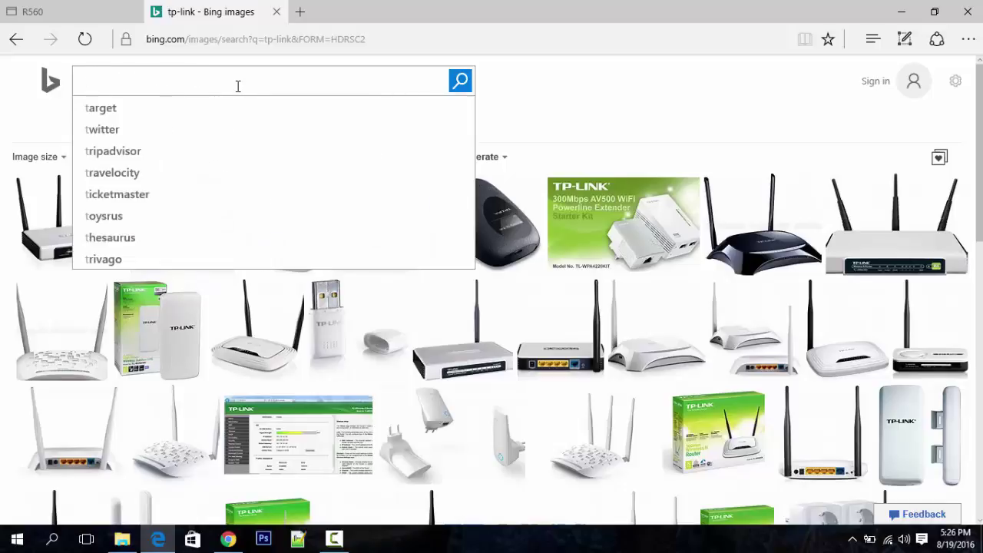
pyautogui.click(73, 8)
pyautogui.click(164, 7)
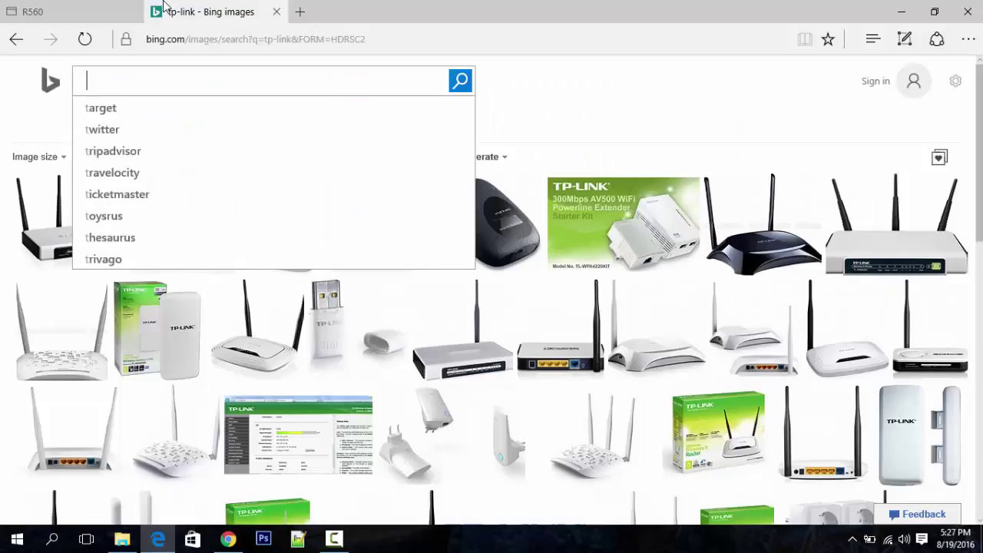
# Search Bing images for 'sogasho mode'
pyautogui.write('soga')
pyautogui.press('BackSpace')
pyautogui.write('gasho modem')
pyautogui.press('BackSpace')
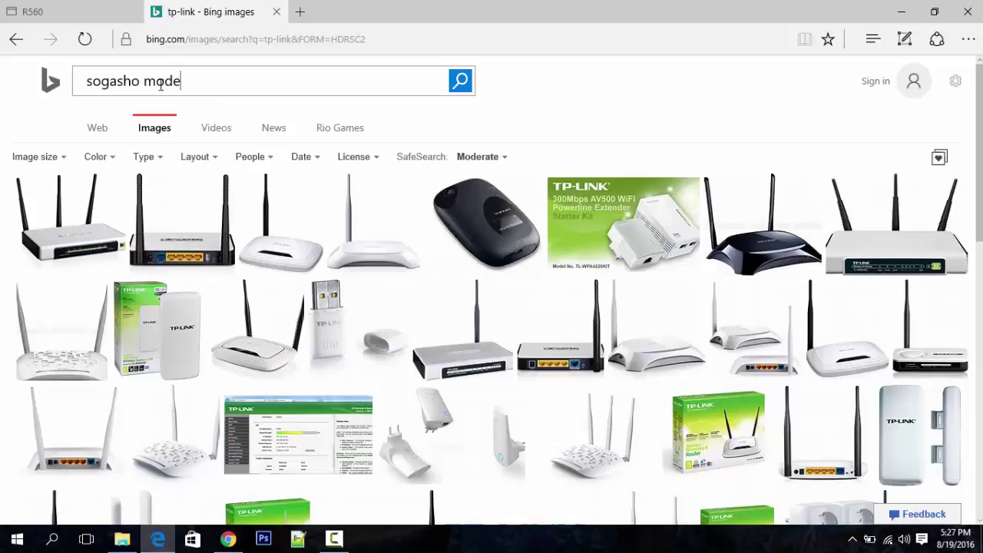
pyautogui.write(',')
pyautogui.press('Return')
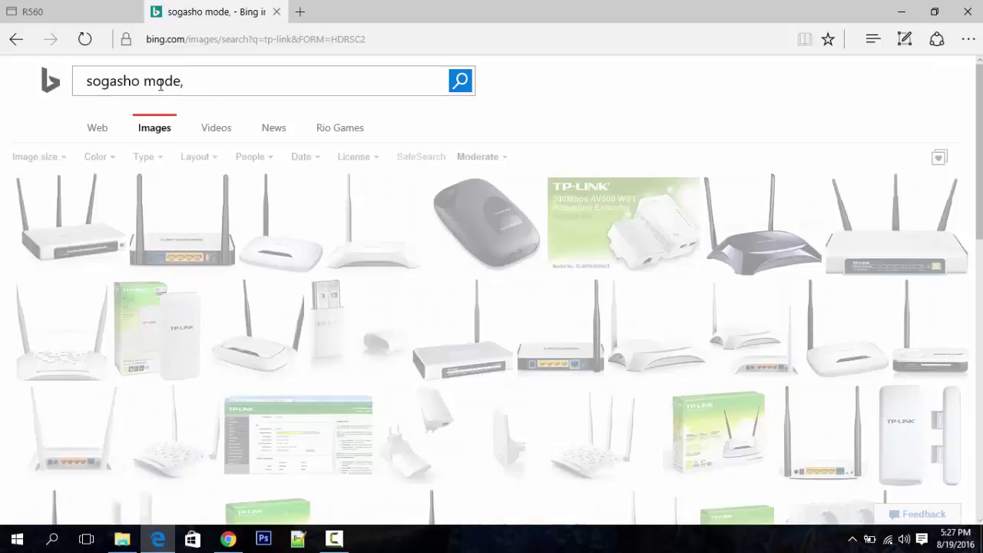
# Refine the Bing search to 'sogasho home router', then enter the Google address
pyautogui.click(220, 88)
pyautogui.press('BackSpace')
pyautogui.press('BackSpace')
pyautogui.press('BackSpace')
pyautogui.press('BackSpace')
pyautogui.press('BackSpace')
pyautogui.write('home t')
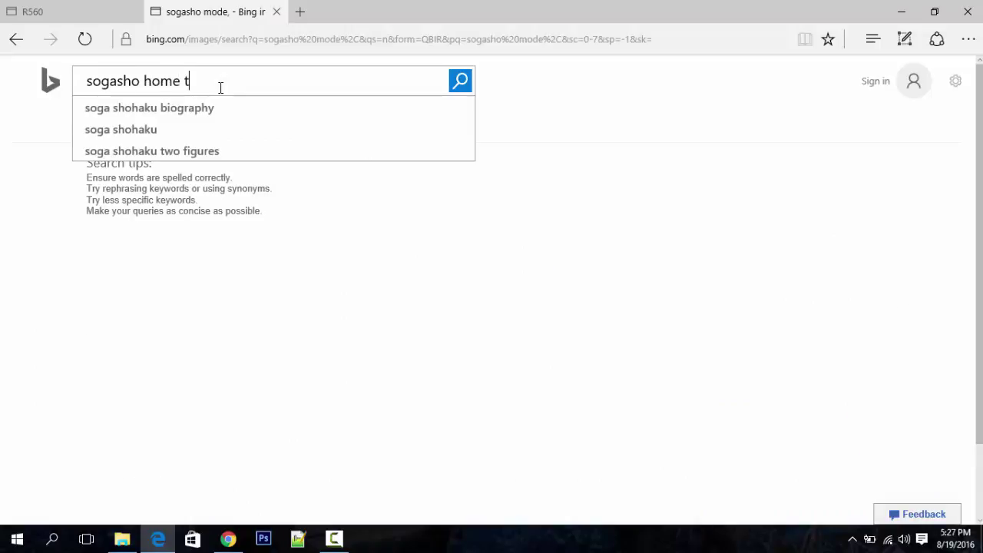
pyautogui.write('o')
pyautogui.press('BackSpace')
pyautogui.press('BackSpace')
pyautogui.write('router')
pyautogui.press('Return')
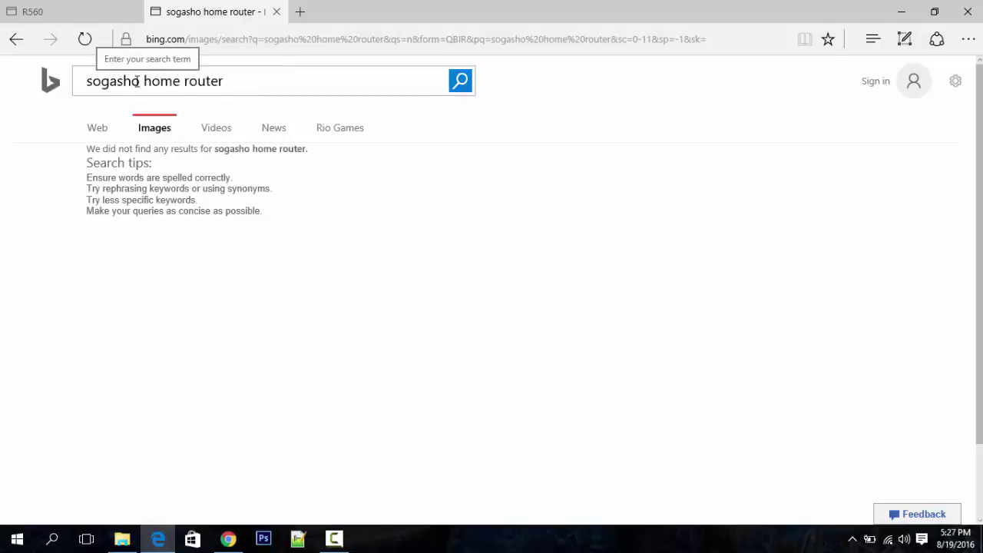
pyautogui.click(200, 38)
pyautogui.write('gooogle.com')
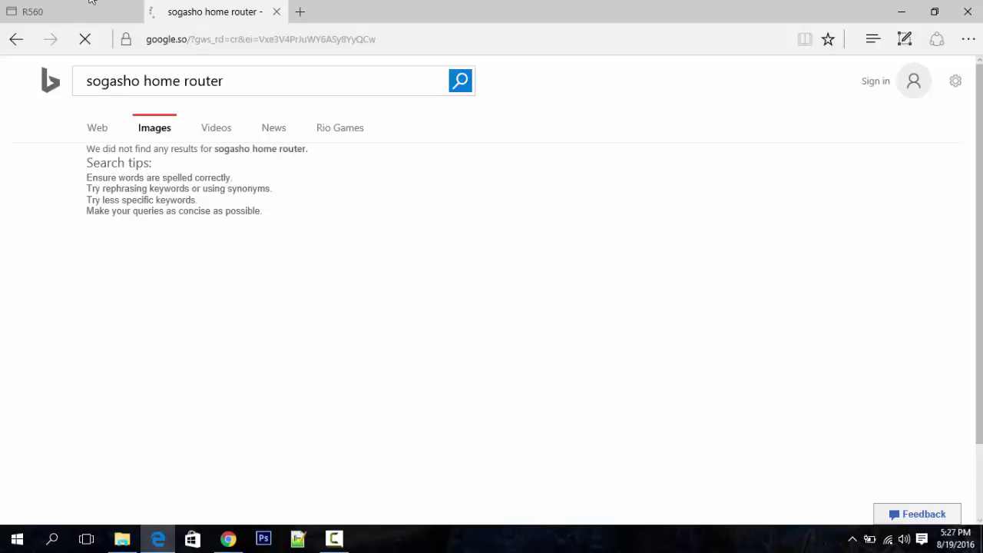
# Search Google for 'sogasho homwe trouter'
pyautogui.click(61, 10)
pyautogui.click(204, 11)
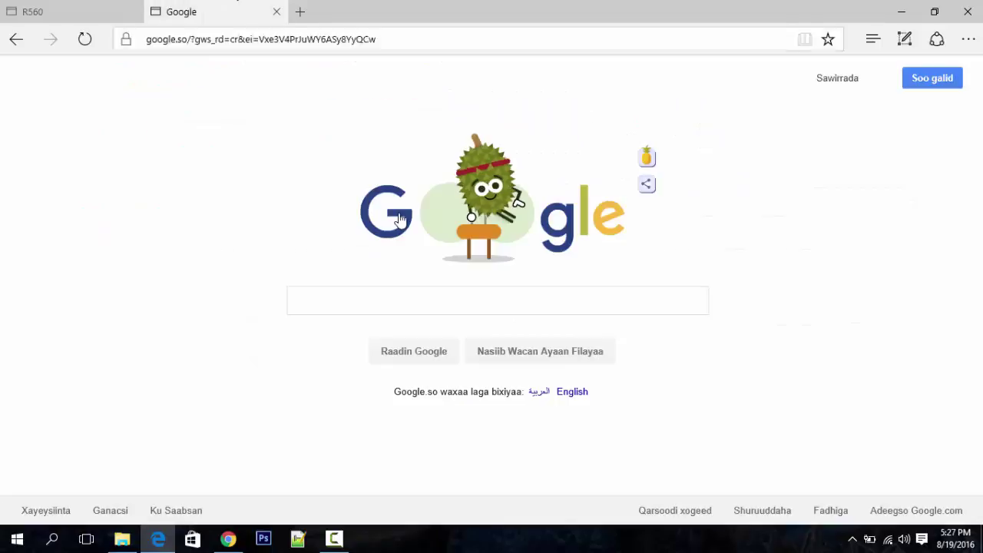
pyautogui.click(377, 296)
pyautogui.write('so')
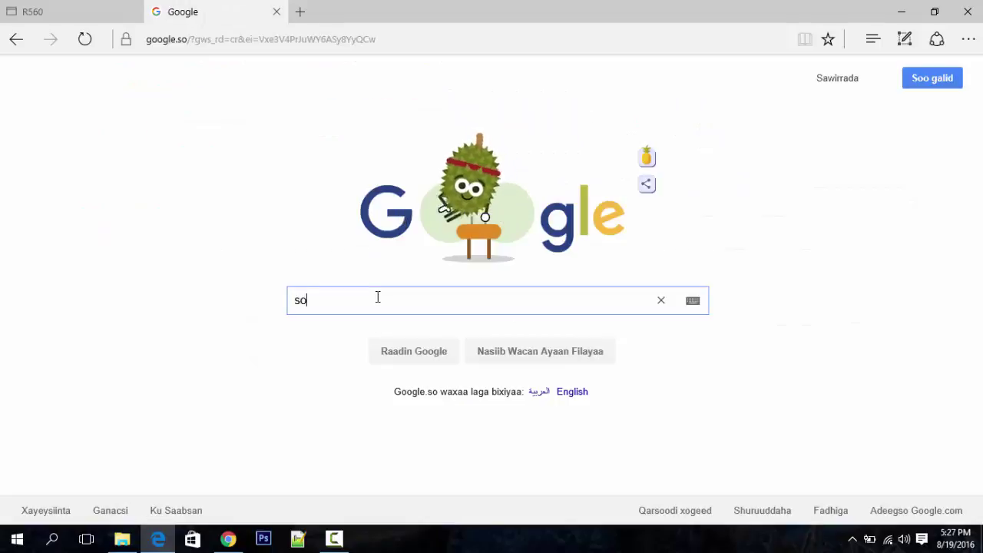
pyautogui.write('gasho homr')
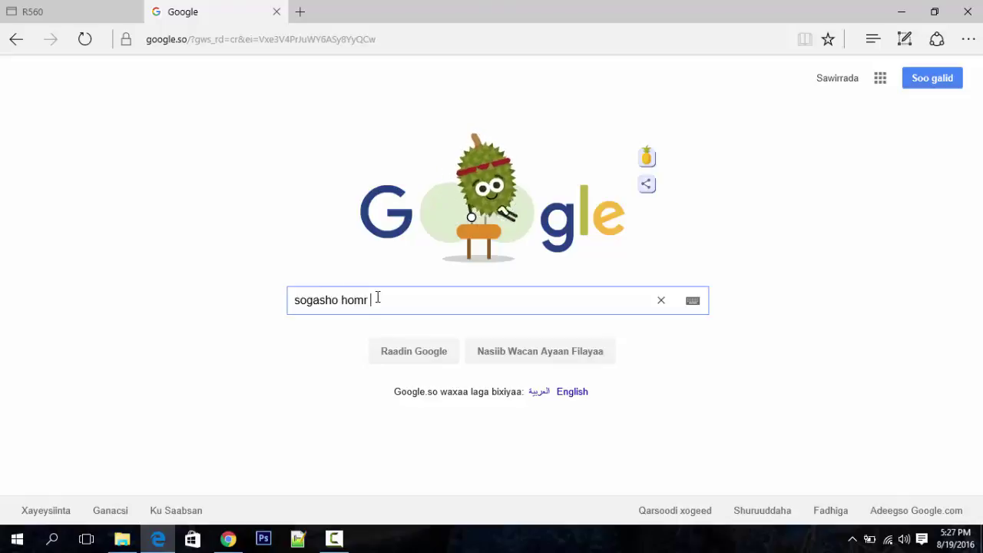
pyautogui.press('BackSpace')
pyautogui.write('w')
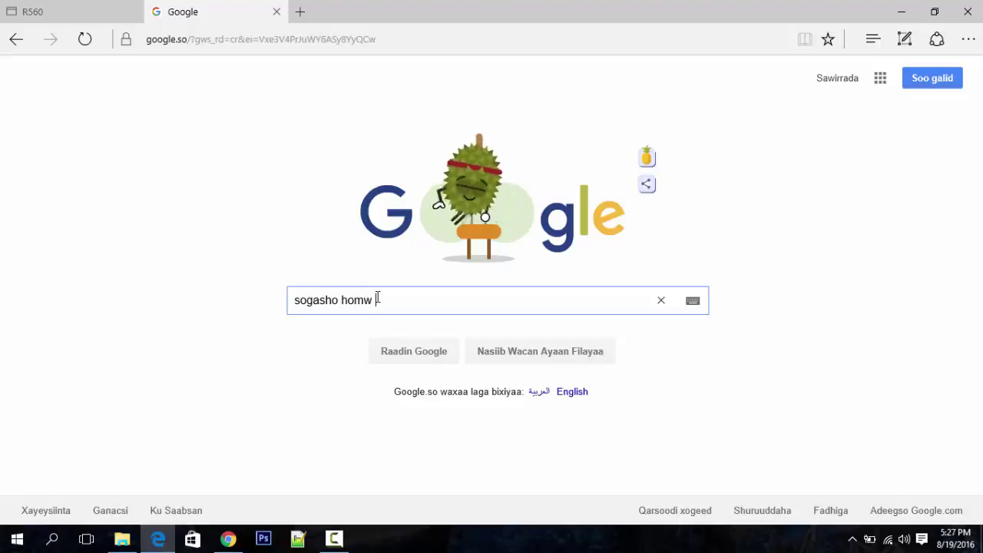
pyautogui.write('e tr')
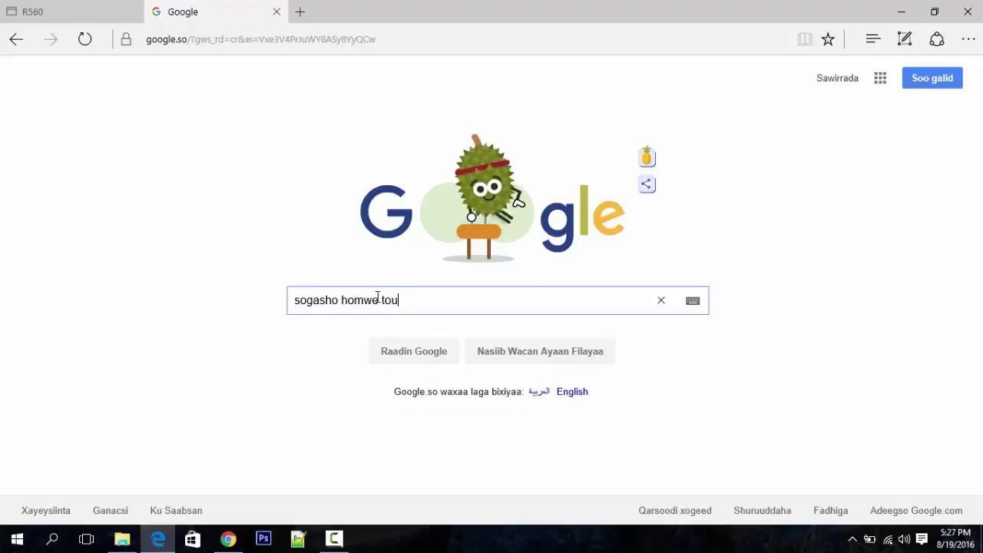
pyautogui.write('outer')
pyautogui.press('Return')
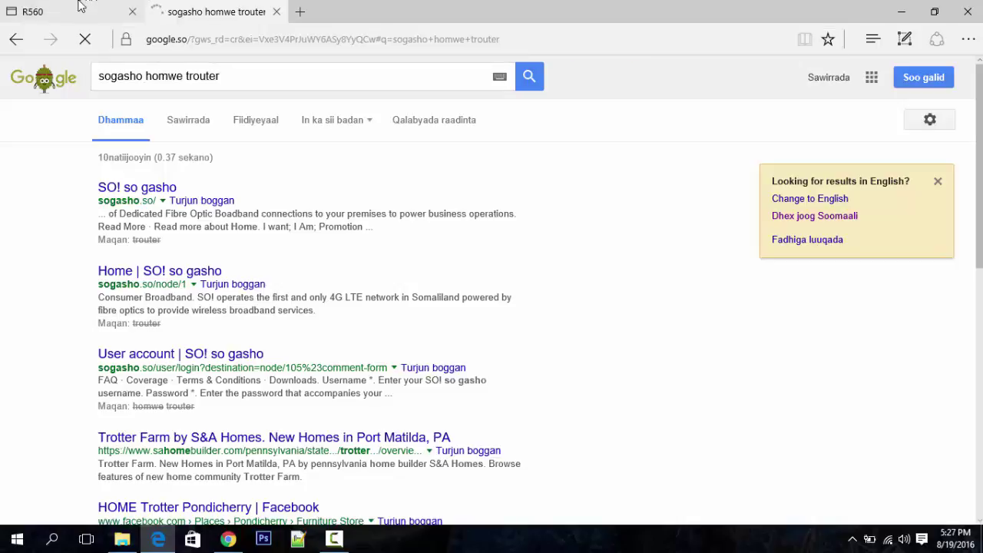
# Browse the Google image results and preview the Techmaal video image
pyautogui.moveTo(81, 6)
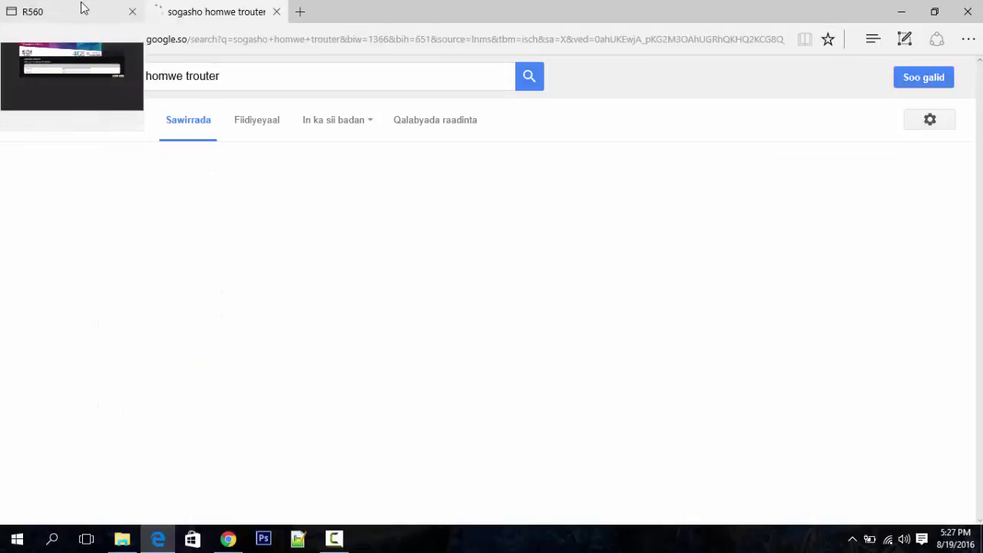
pyautogui.click(80, 7)
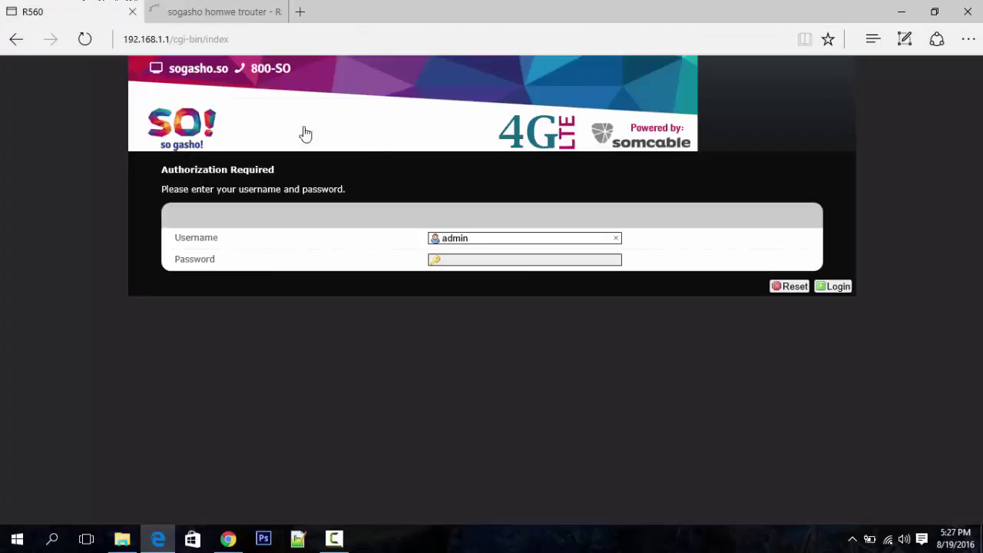
pyautogui.click(203, 10)
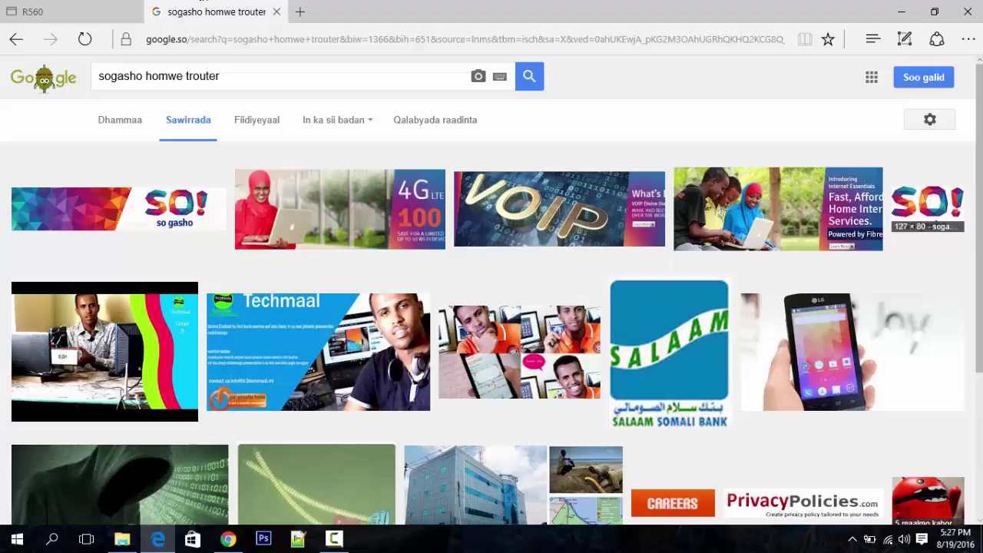
pyautogui.moveTo(976, 107); pyautogui.dragTo(978, 183)
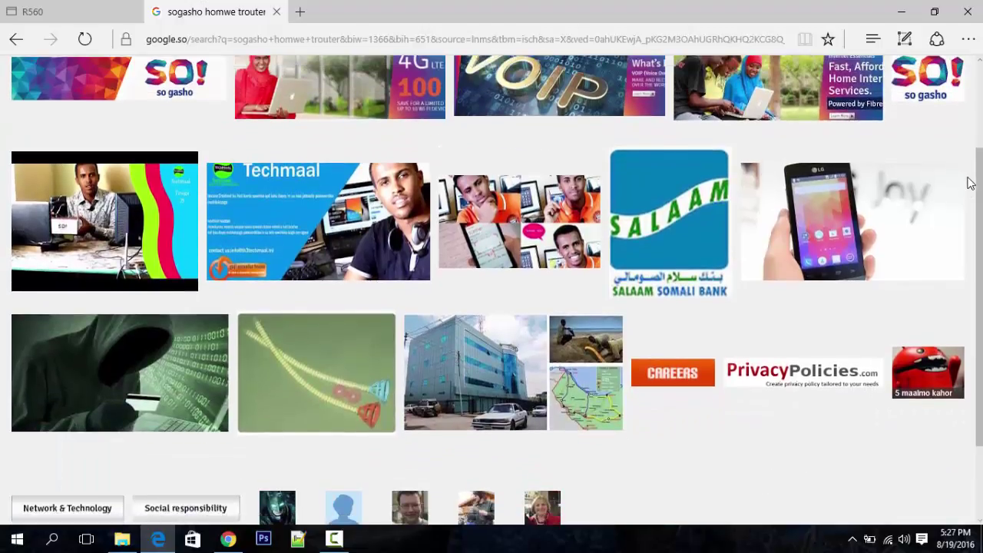
pyautogui.scroll(-2, 970, 184)
pyautogui.scroll(3, 969, 184)
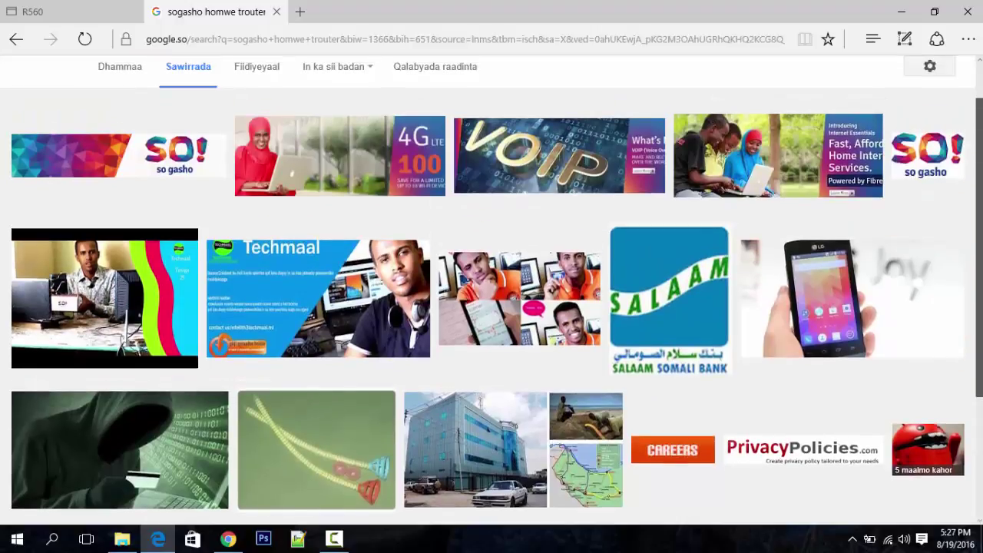
pyautogui.scroll(1, 969, 184)
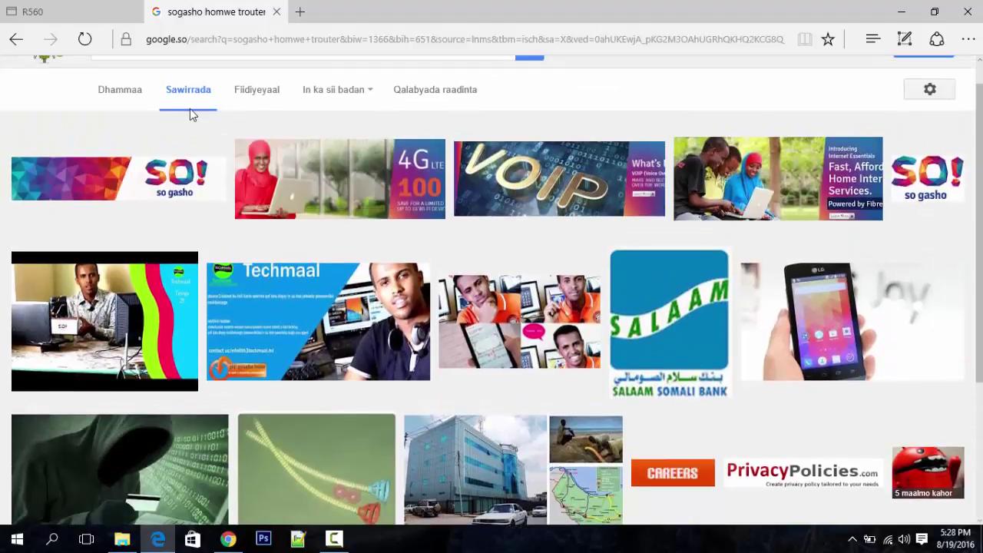
pyautogui.click(66, 361)
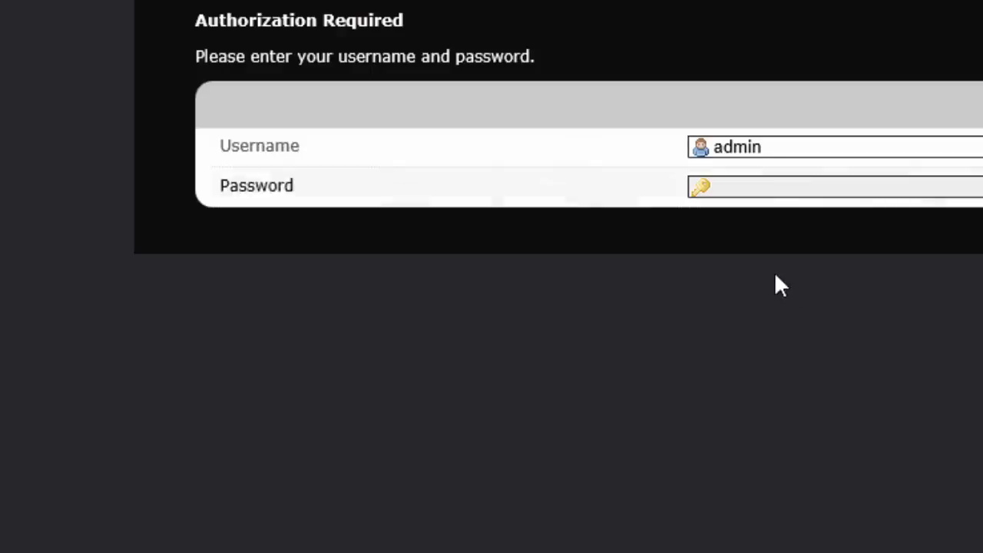
pyautogui.click(753, 146)
pyautogui.click(735, 183)
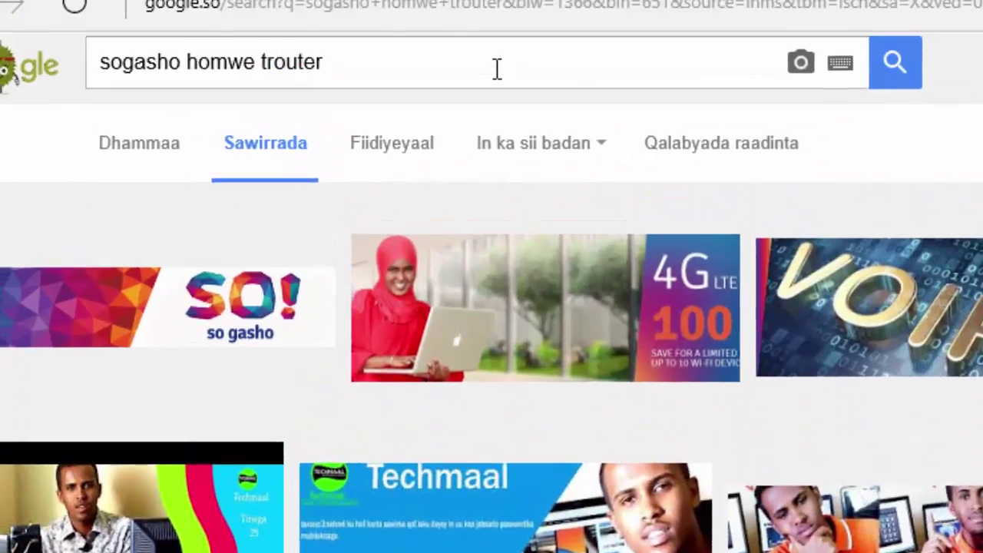
# Type the router admin password into Google's search box, copy it, and paste it into the login's Password field
pyautogui.tripleClick(509, 234)
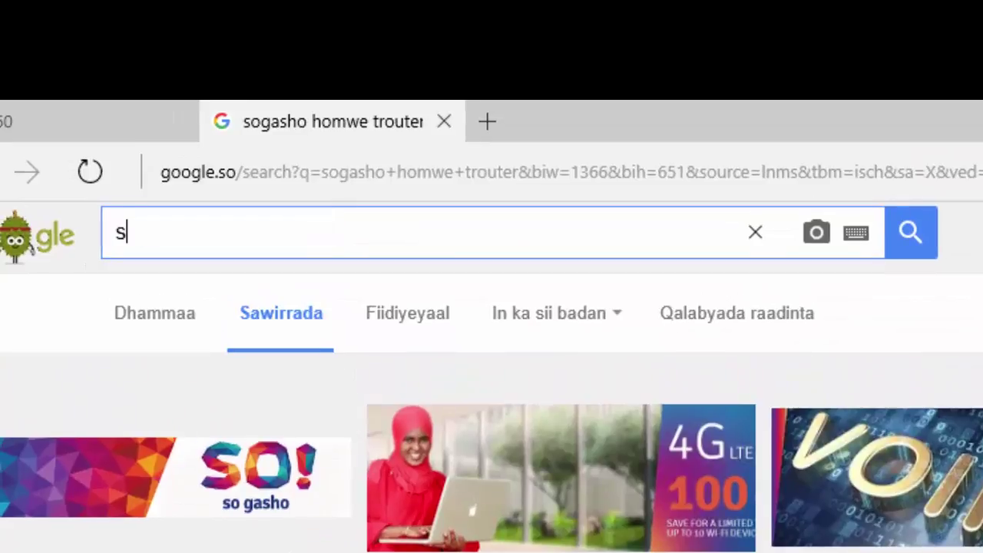
pyautogui.press('BackSpace')
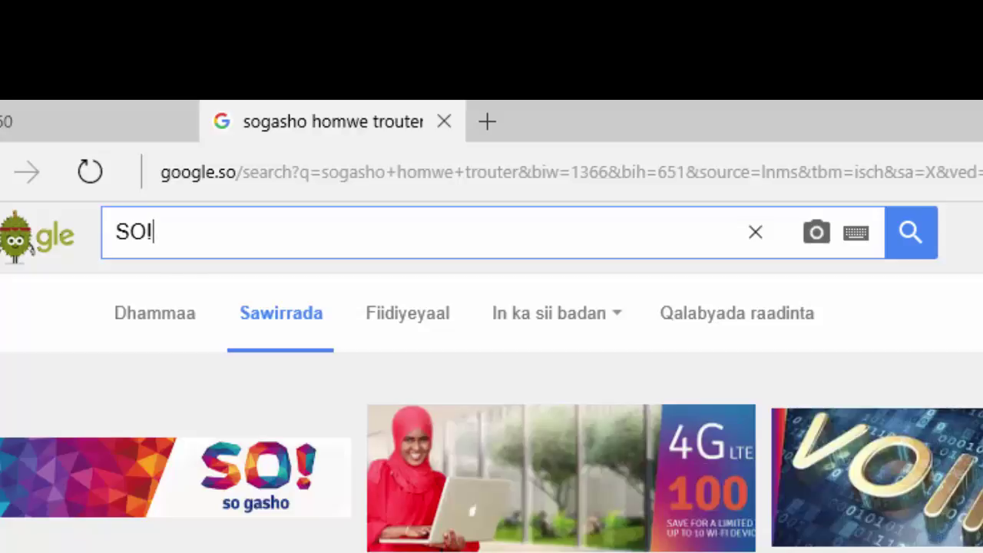
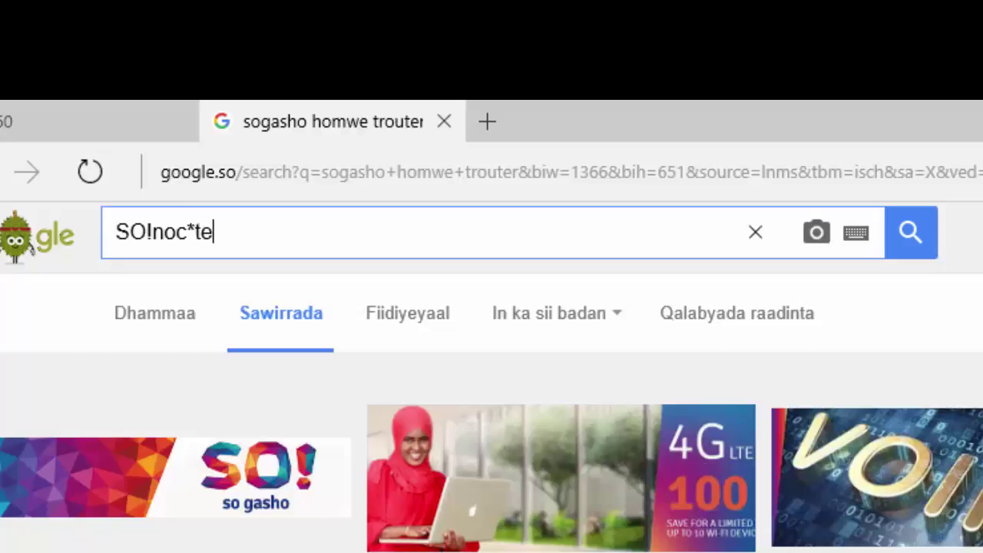
pyautogui.moveTo(242, 238); pyautogui.dragTo(114, 250)
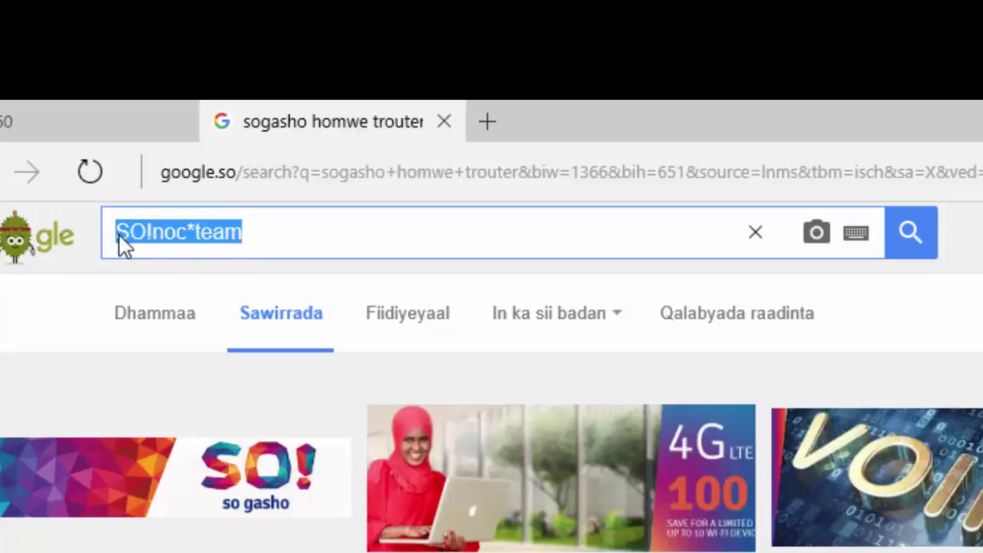
pyautogui.click(131, 246)
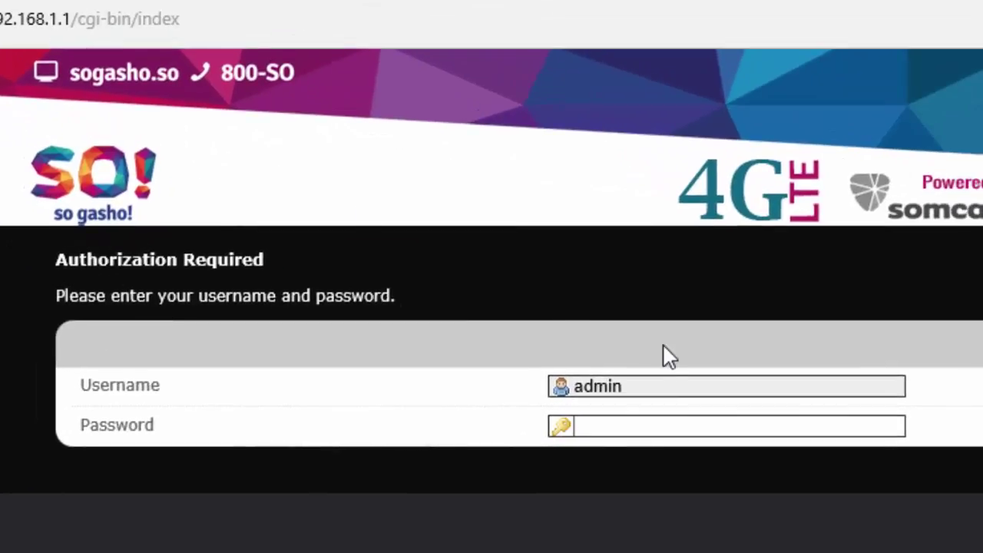
pyautogui.hotkey('ctrl', 'v')
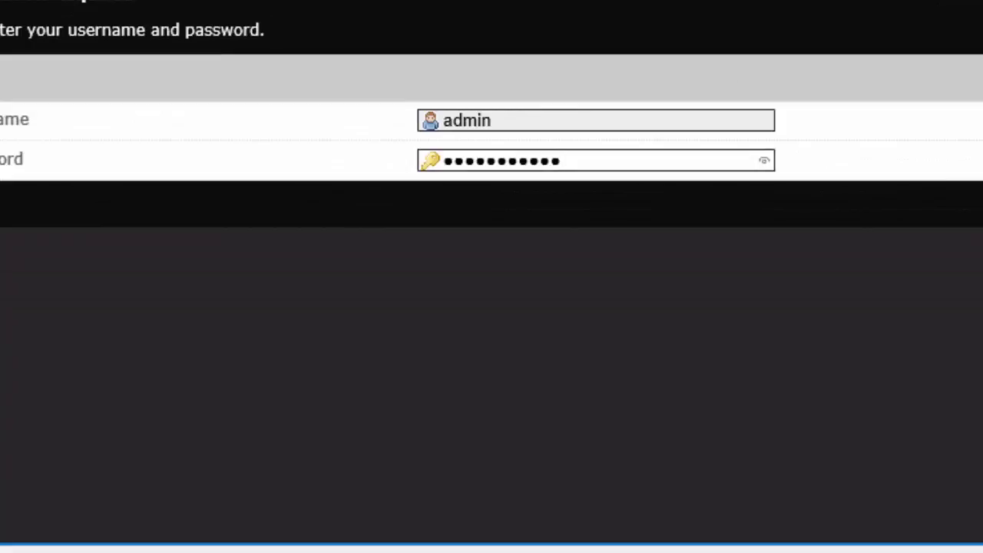
# Log in to the router admin and open the Network Interface overview
pyautogui.press('Return')
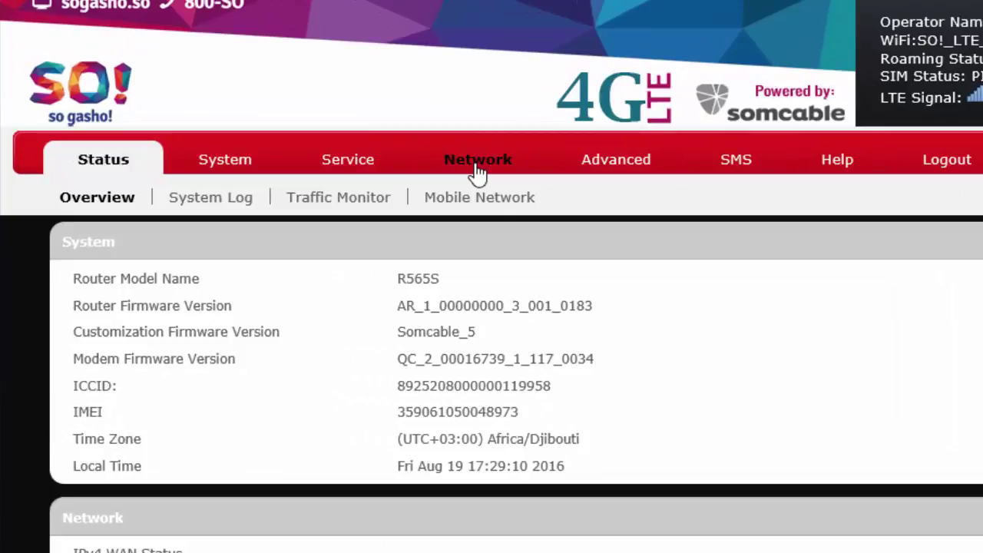
pyautogui.click(475, 163)
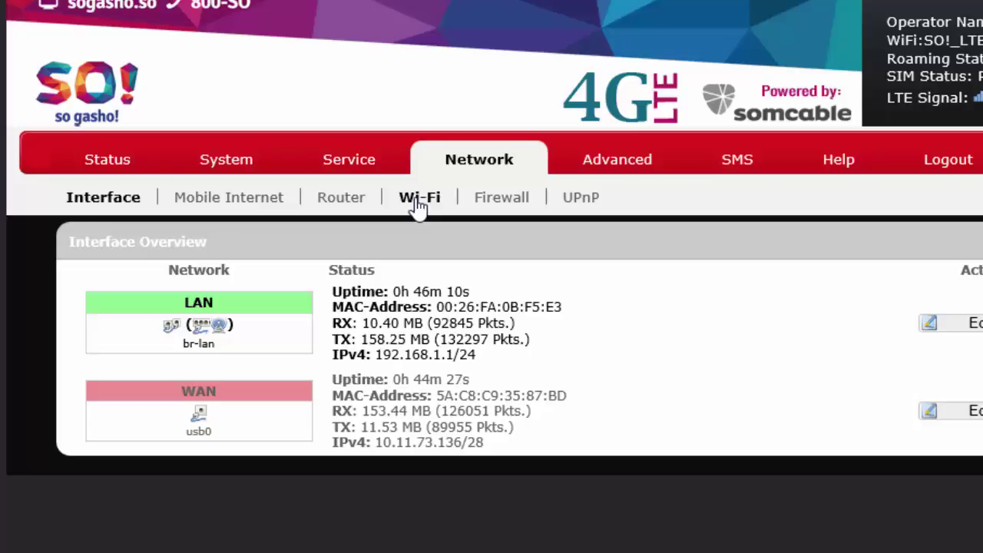
# Open the Wi-Fi page and select the SSID SO!_LTE_F5E3 for editing
pyautogui.click(417, 201)
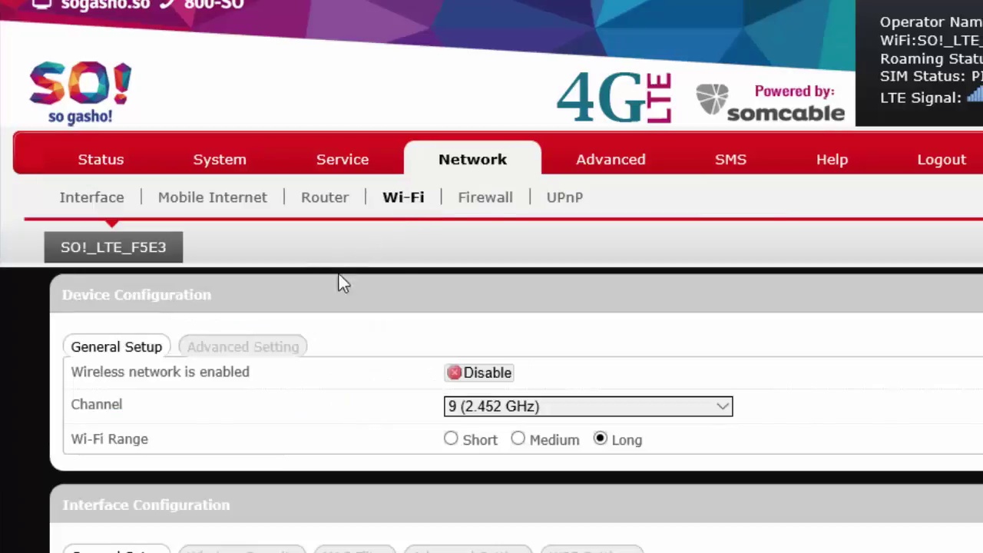
pyautogui.scroll(-1, 492, 307)
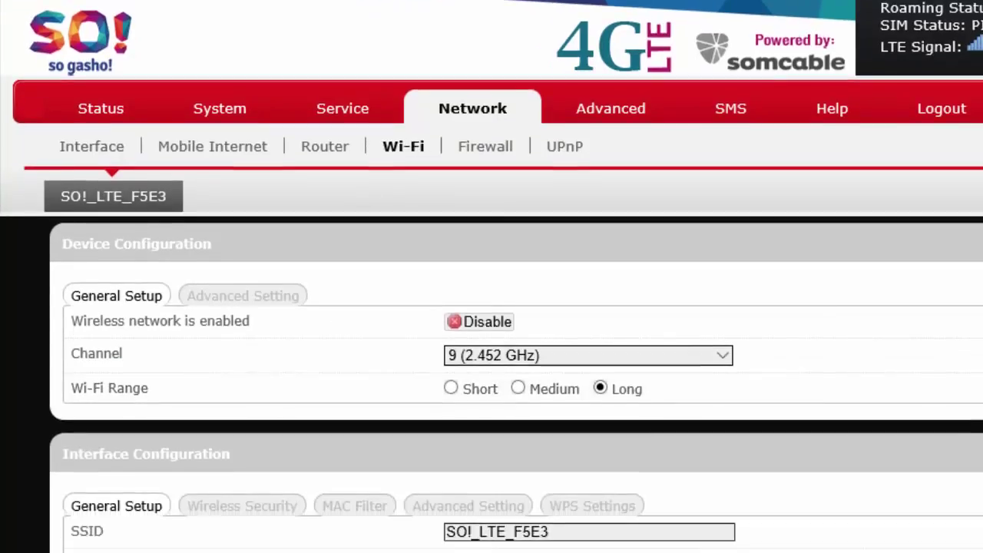
pyautogui.moveTo(573, 530); pyautogui.dragTo(453, 531)
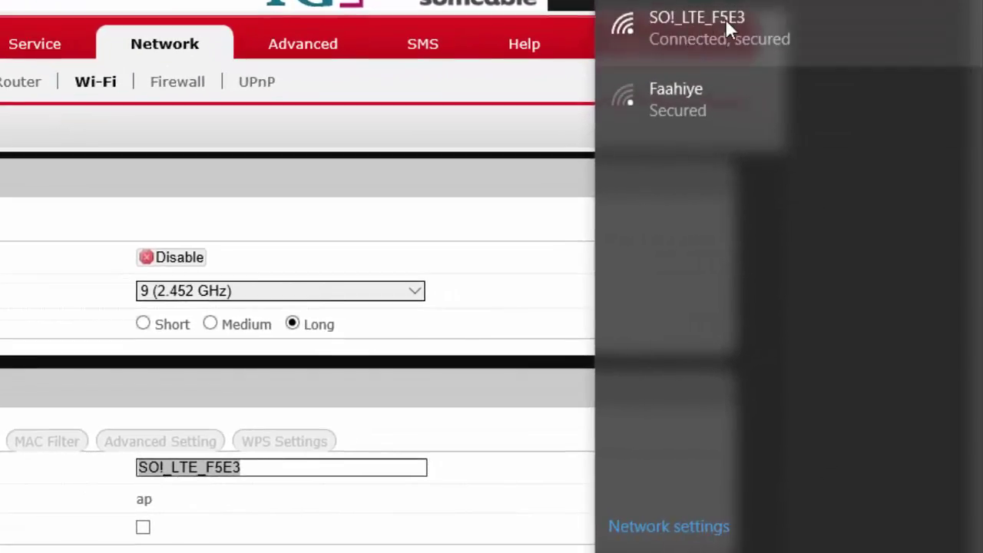
# Replace the SSID with techmaal, correcting an earlier mistyped name, and apply
pyautogui.click(259, 467)
pyautogui.press('BackSpace')
pyautogui.press('BackSpace')
pyautogui.press('BackSpace')
pyautogui.press('BackSpace')
pyautogui.press('BackSpace')
pyautogui.press('BackSpace')
pyautogui.press('BackSpace')
pyautogui.press('BackSpace')
pyautogui.press('BackSpace')
pyautogui.press('BackSpace')
pyautogui.press('BackSpace')
pyautogui.press('BackSpace')
pyautogui.write('amaosasjdkjdsal')
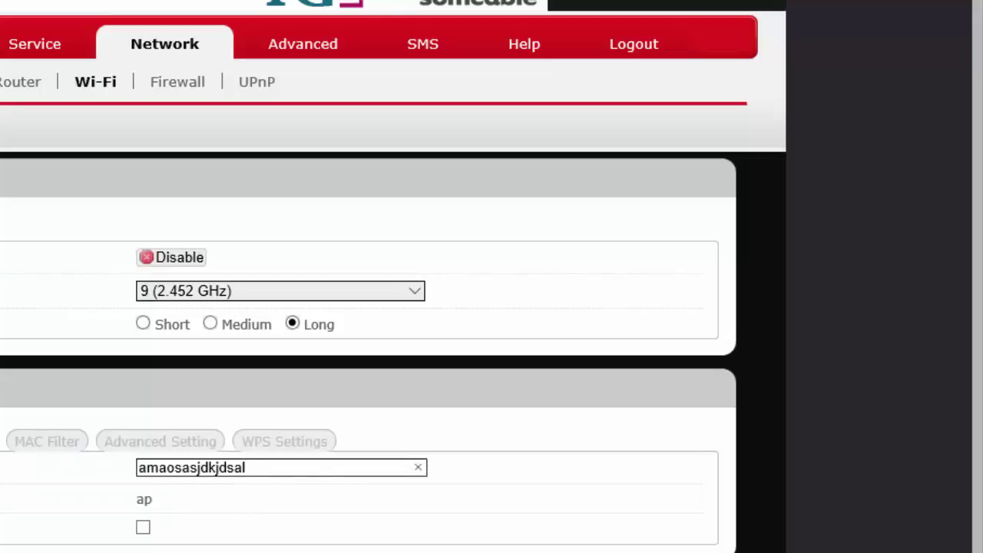
pyautogui.press('Return')
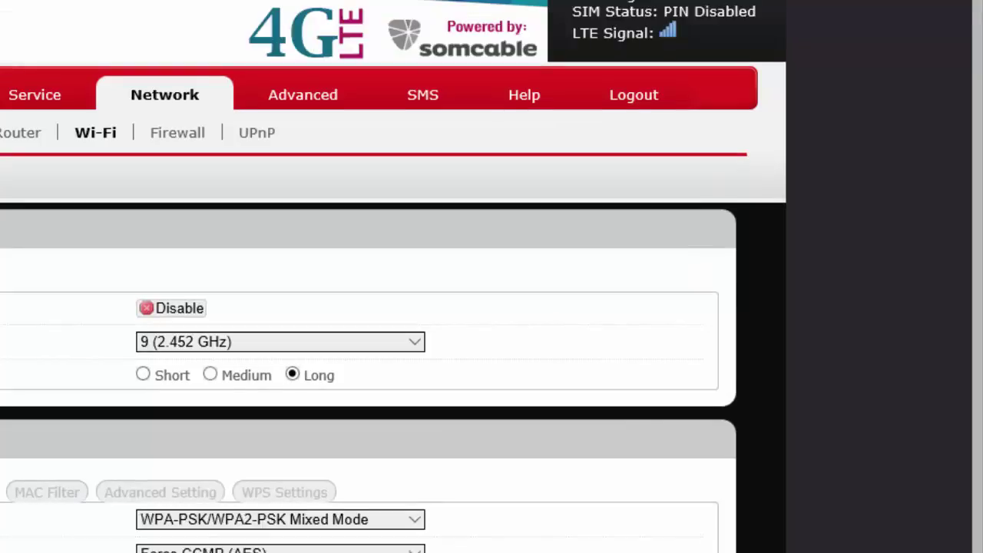
pyautogui.scroll(-1, 974, 343)
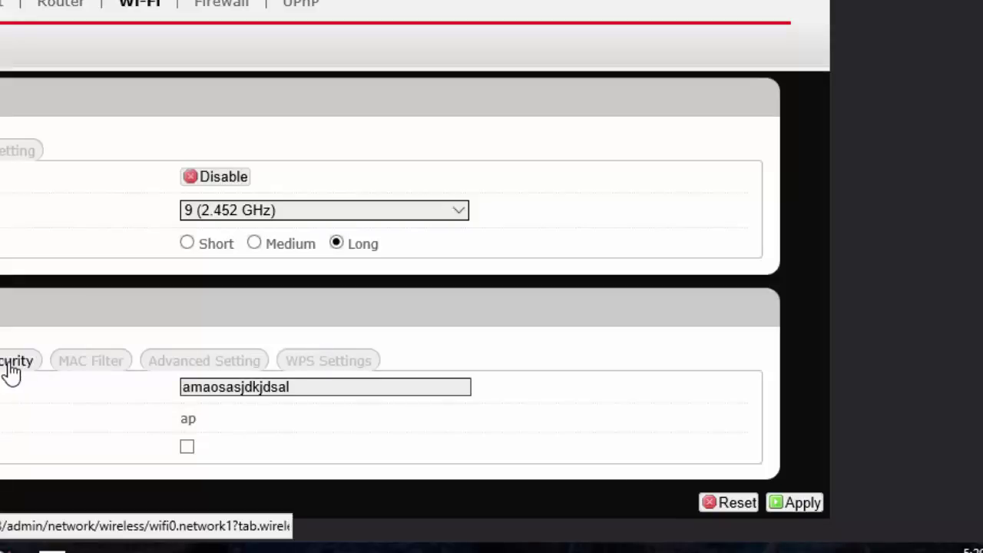
pyautogui.click(355, 393)
pyautogui.hotkey('ctrl', 'a')
pyautogui.write('techmaa')
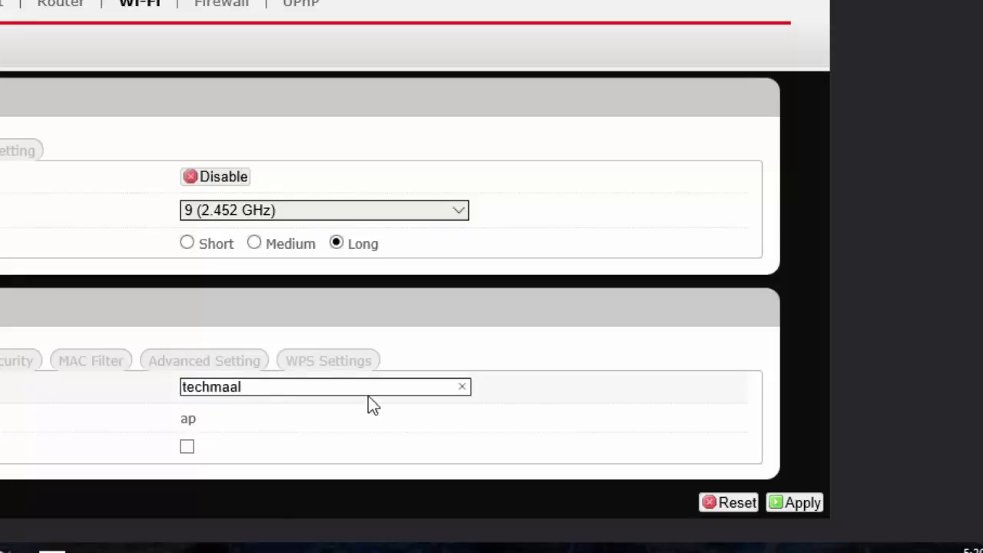
pyautogui.click(796, 503)
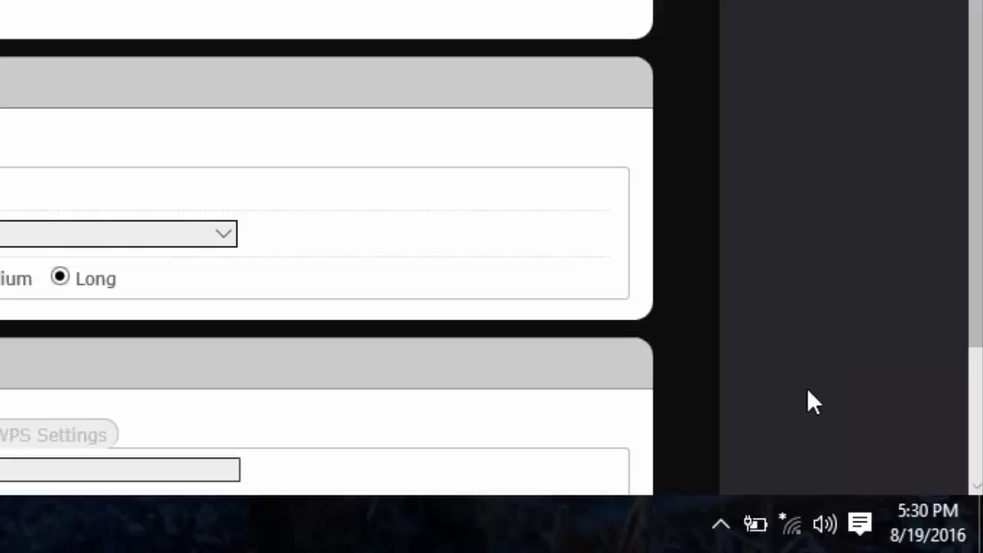
# Turn on Wi-Fi in the network flyout and pick the techmaal network
pyautogui.click(791, 528)
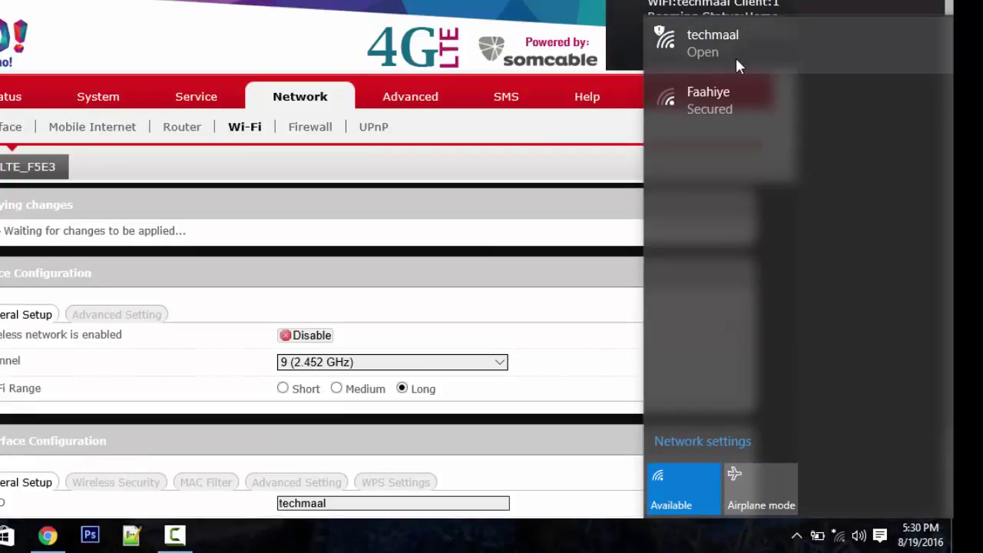
pyautogui.click(668, 489)
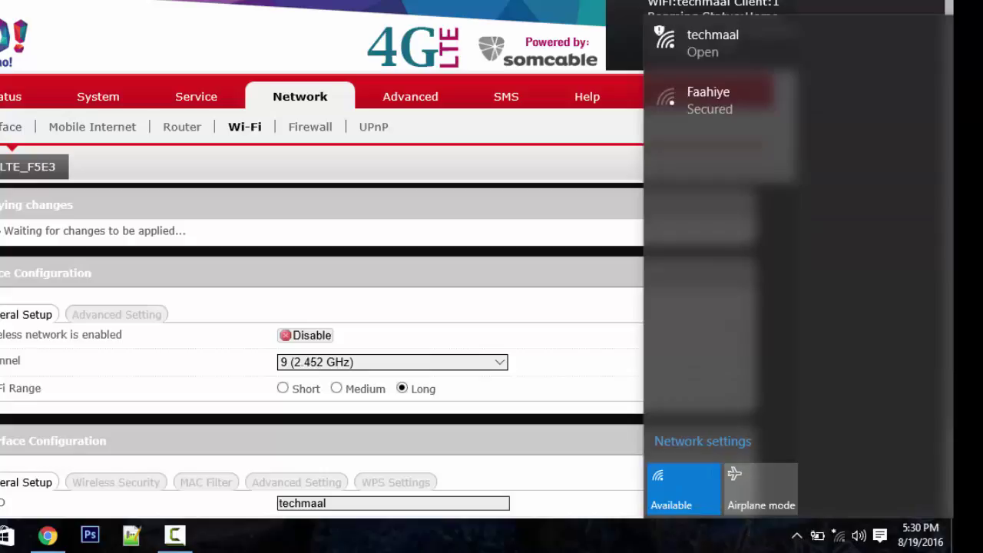
pyautogui.click(743, 47)
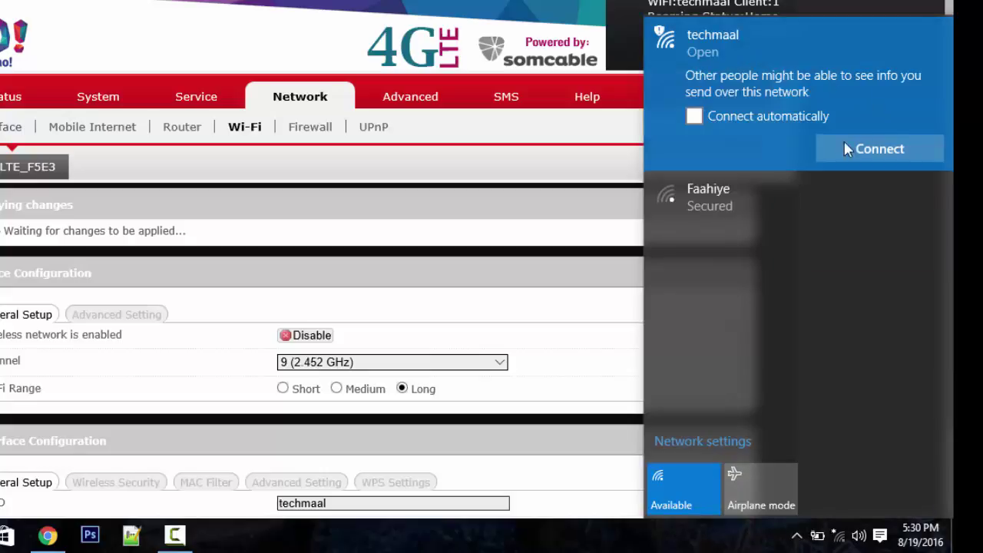
pyautogui.click(626, 389)
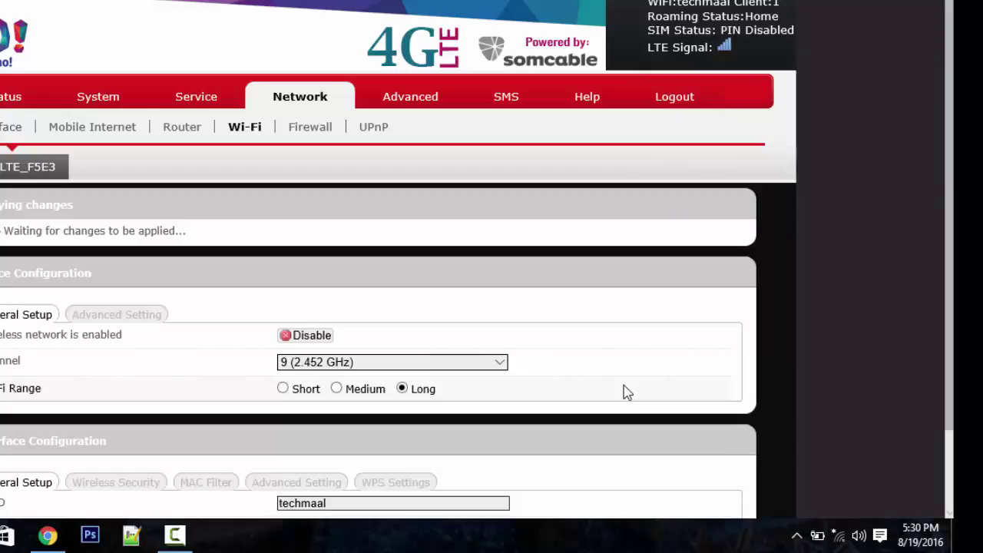
pyautogui.click(840, 542)
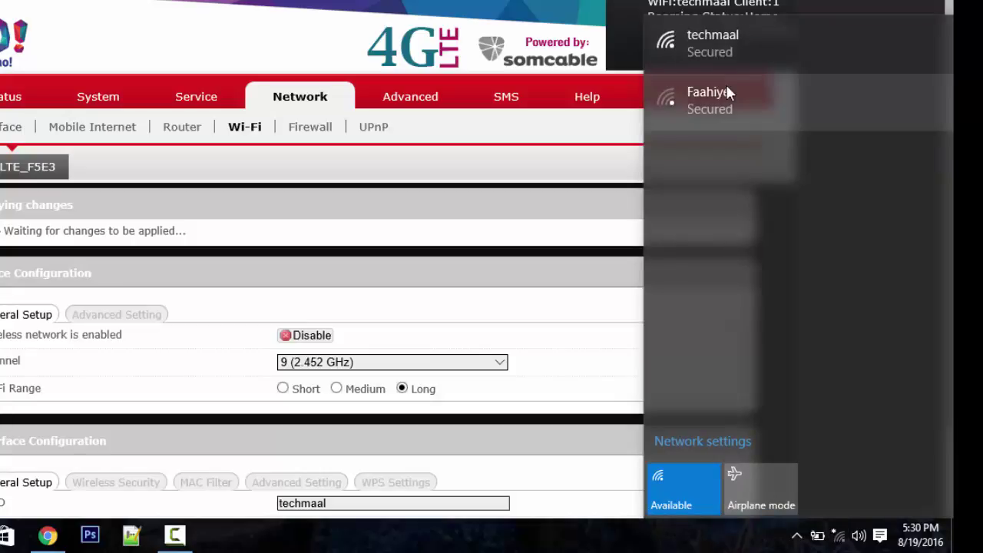
pyautogui.click(723, 51)
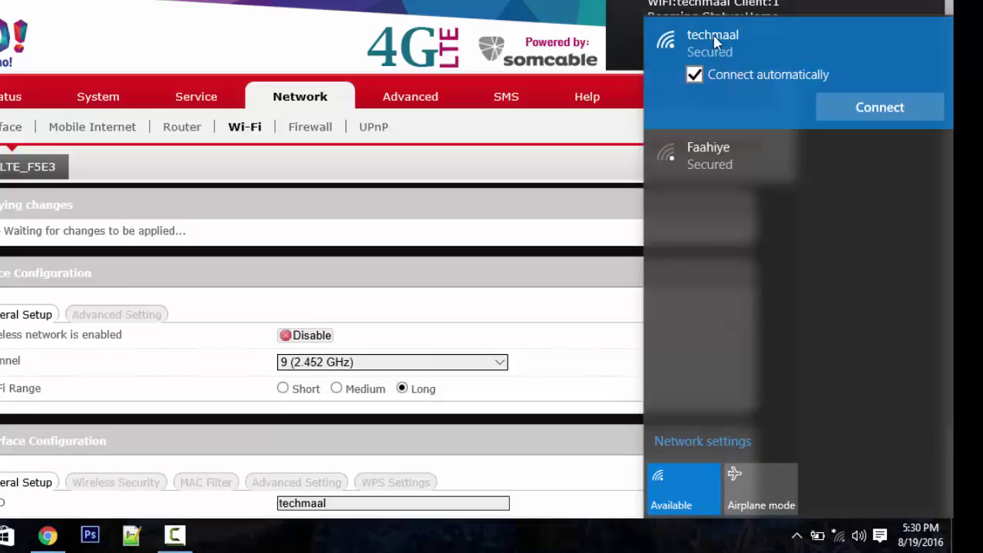
pyautogui.click(486, 217)
pyautogui.scroll(-2, 937, 235)
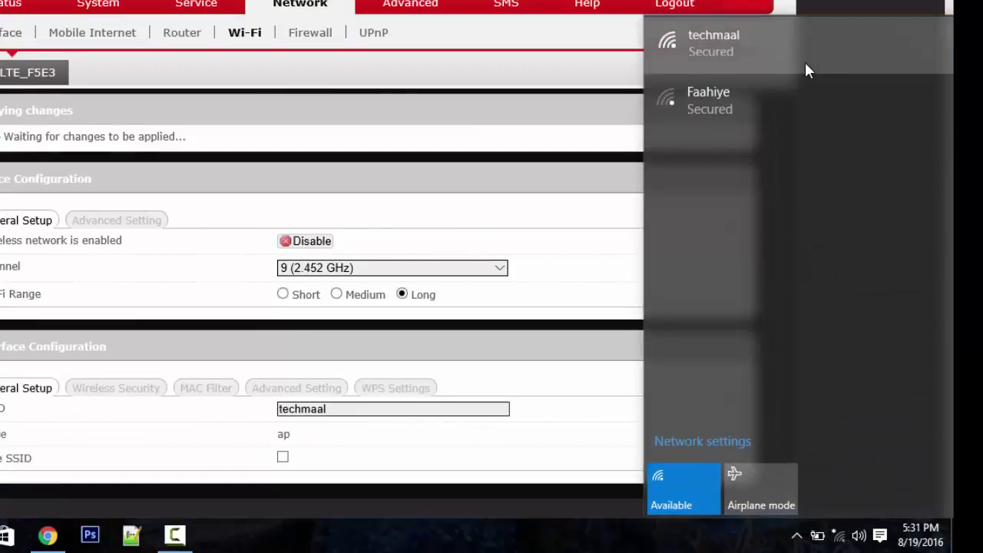
# Connect to techmaal by entering and verifying its security key
pyautogui.click(804, 61)
pyautogui.click(876, 104)
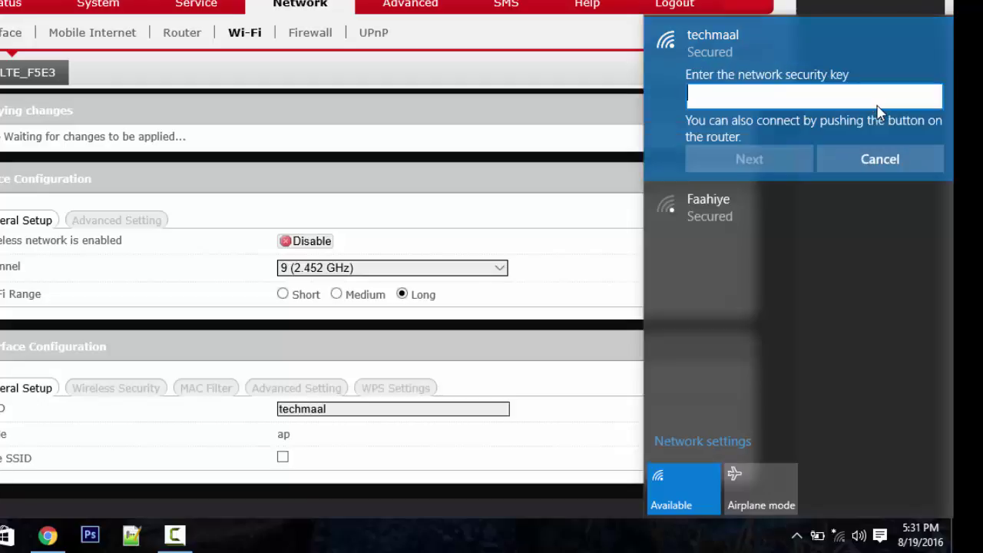
pyautogui.write('*******')
pyautogui.write('9')
pyautogui.click(929, 98)
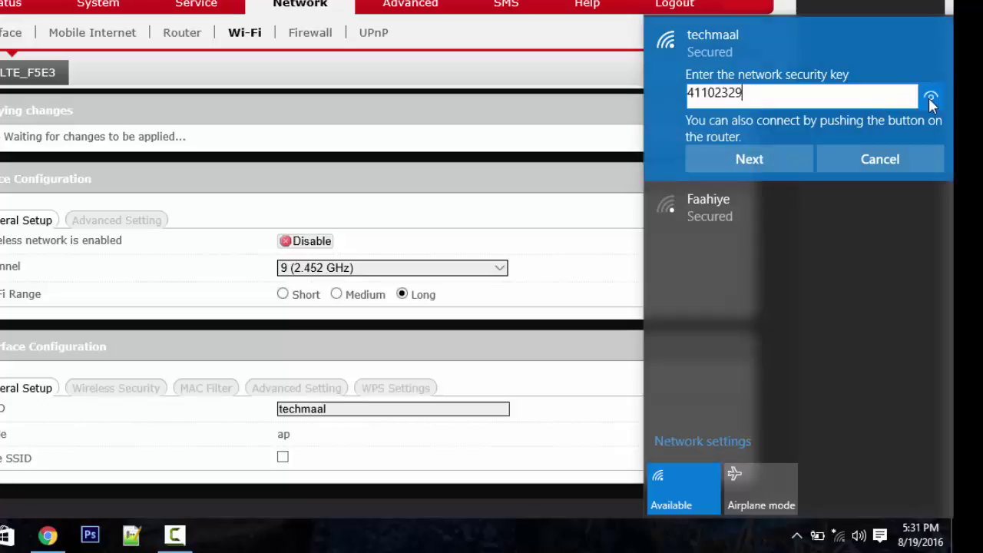
pyautogui.click(748, 158)
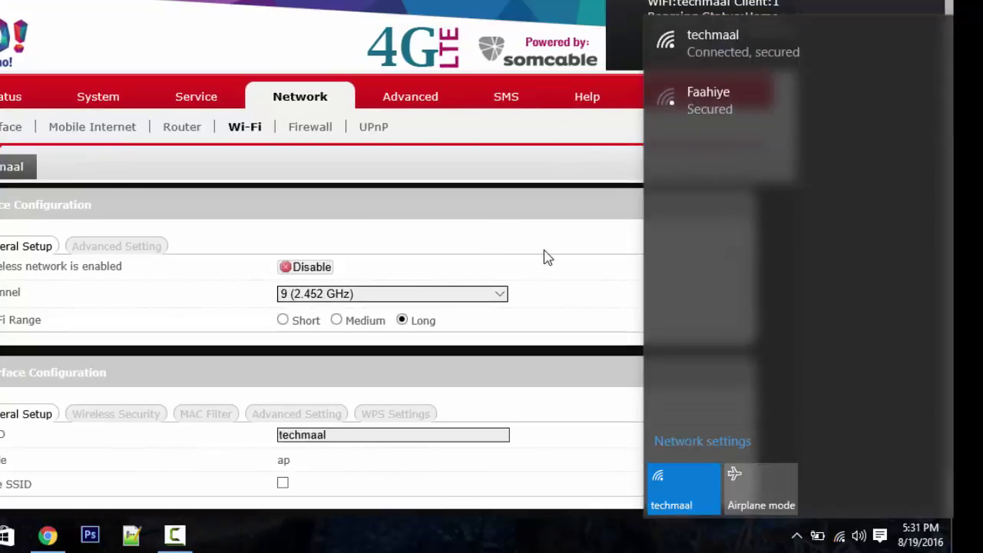
# Close the network flyout and open the router's Wireless Security settings
pyautogui.click(544, 257)
pyautogui.moveTo(950, 235); pyautogui.dragTo(950, 267)
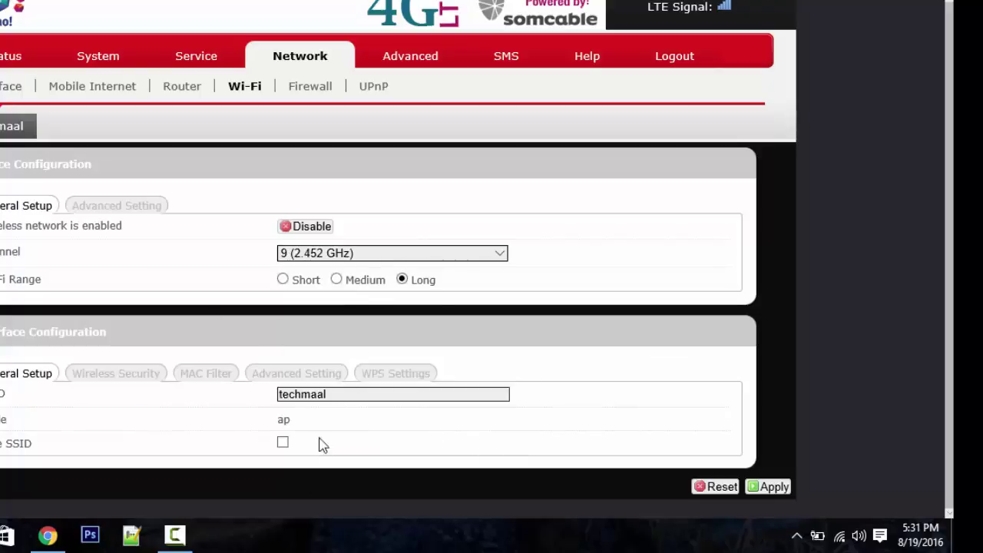
pyautogui.click(104, 382)
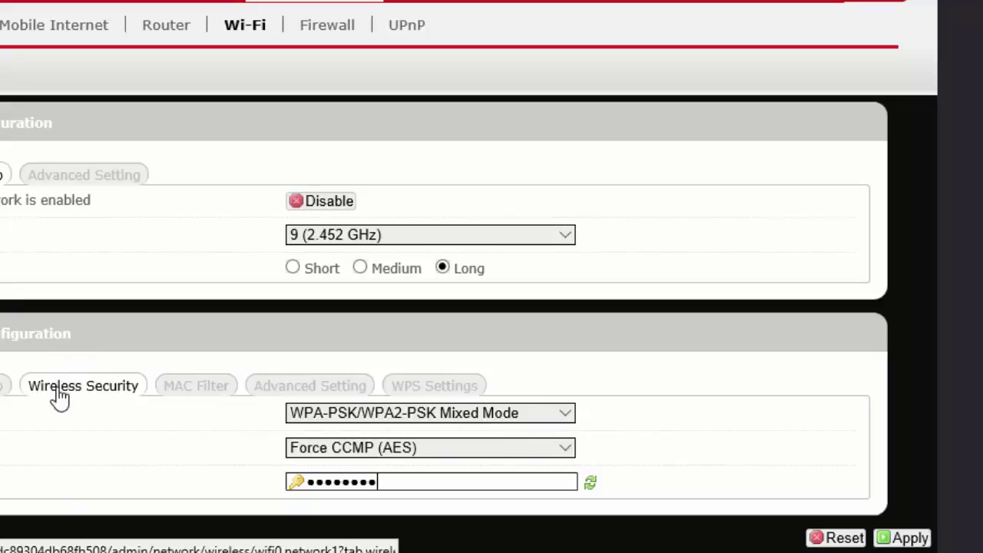
# Toggle between the SSID and Wireless Security tabs, ending on Wireless Security
pyautogui.click(2, 385)
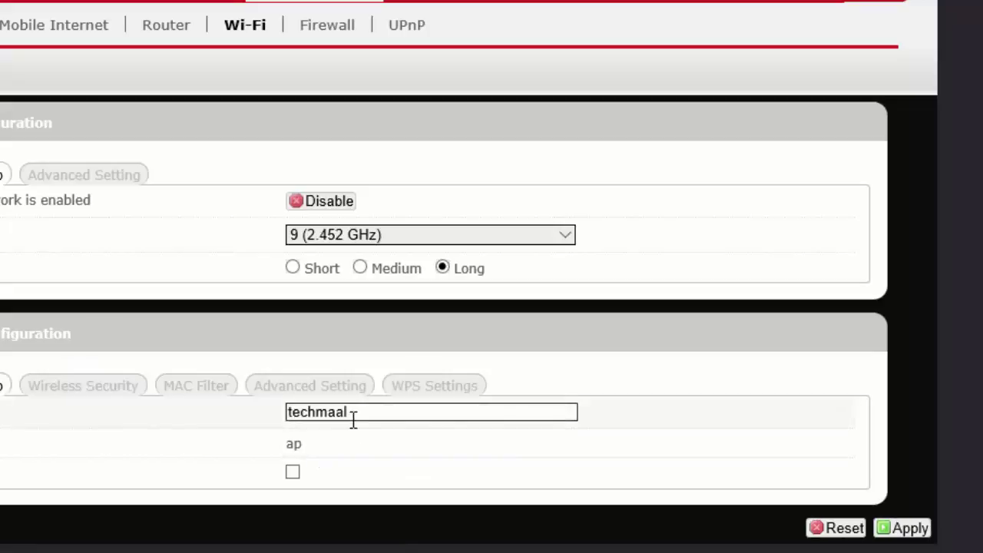
pyautogui.click(80, 402)
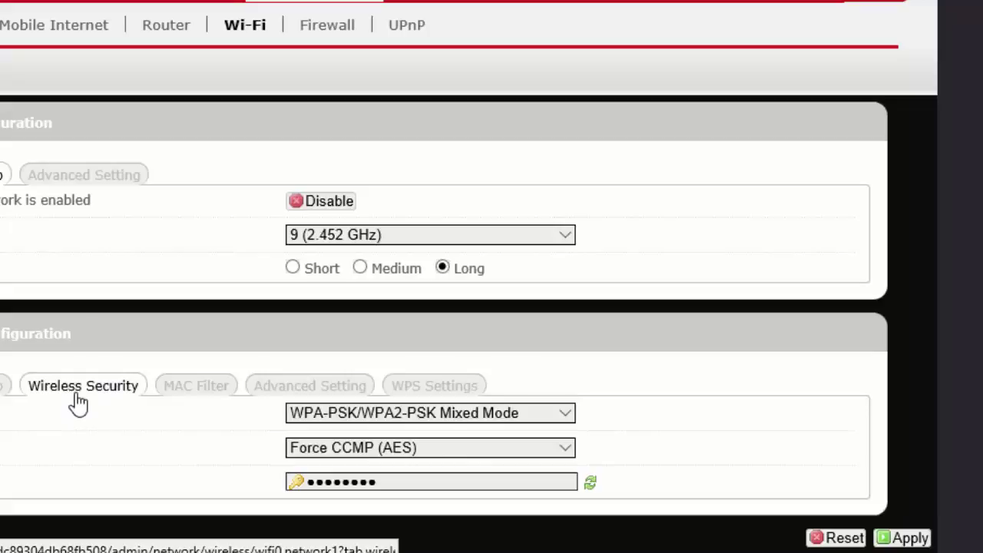
pyautogui.click(2, 385)
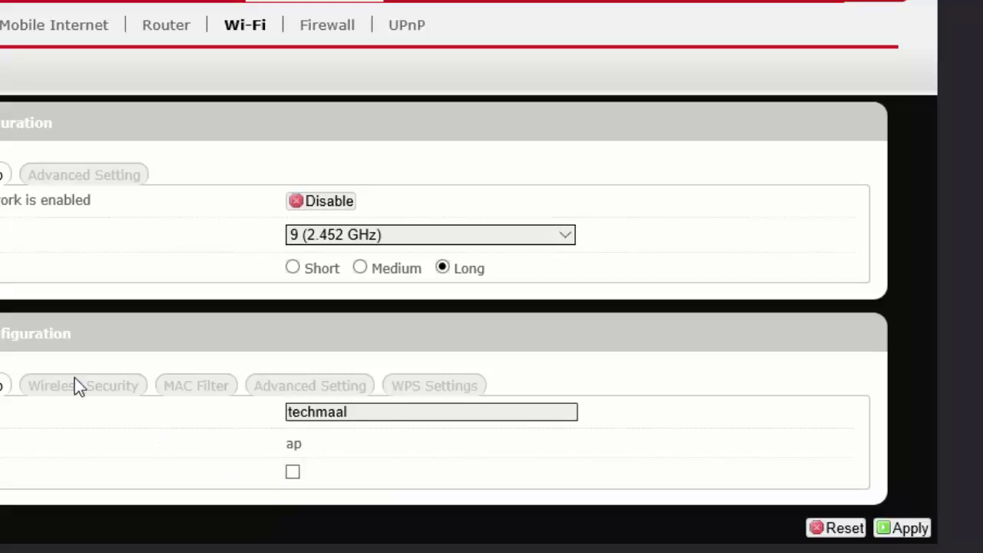
pyautogui.click(50, 393)
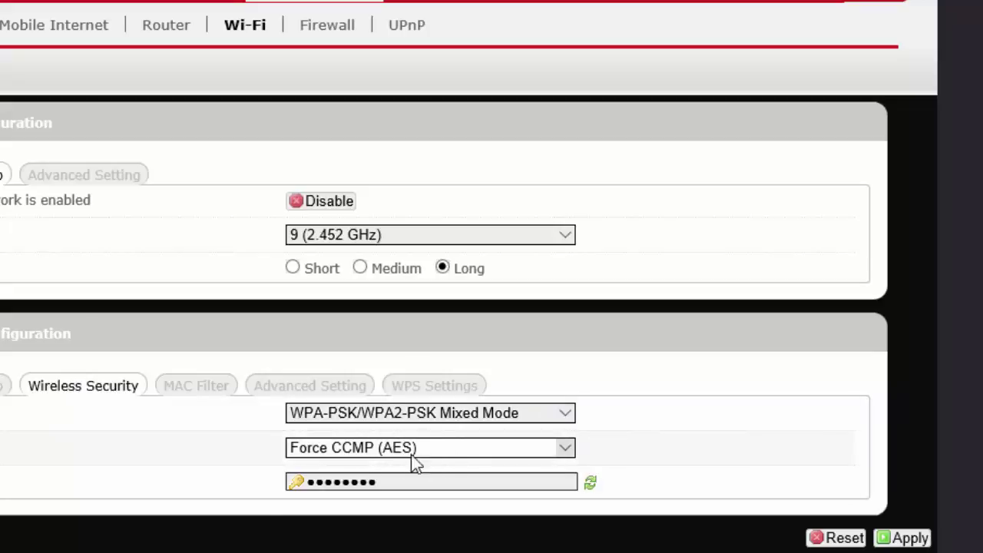
# Reveal the old Wi-Fi key, replace it with a new numeric key, and apply
pyautogui.click(375, 481)
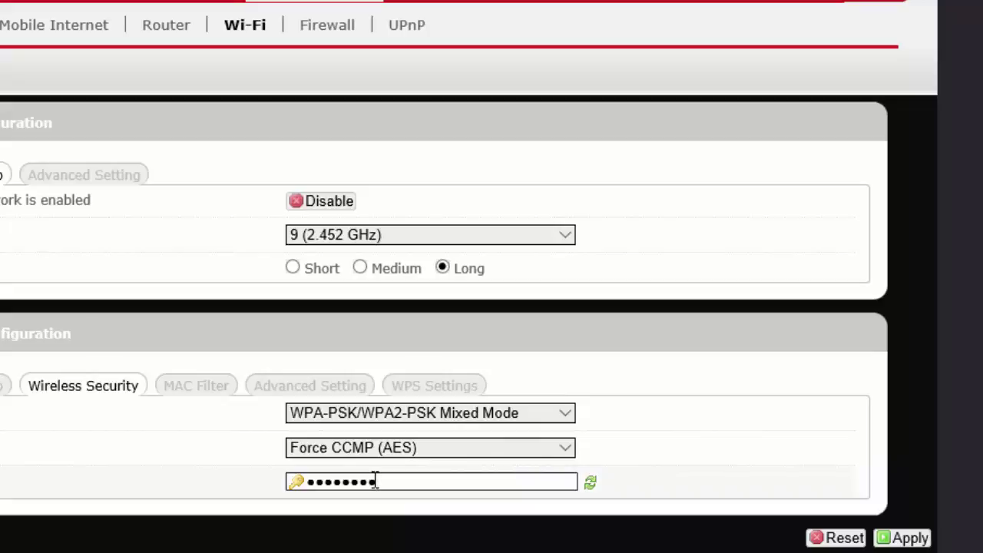
pyautogui.click(589, 484)
pyautogui.moveTo(412, 482); pyautogui.dragTo(275, 488)
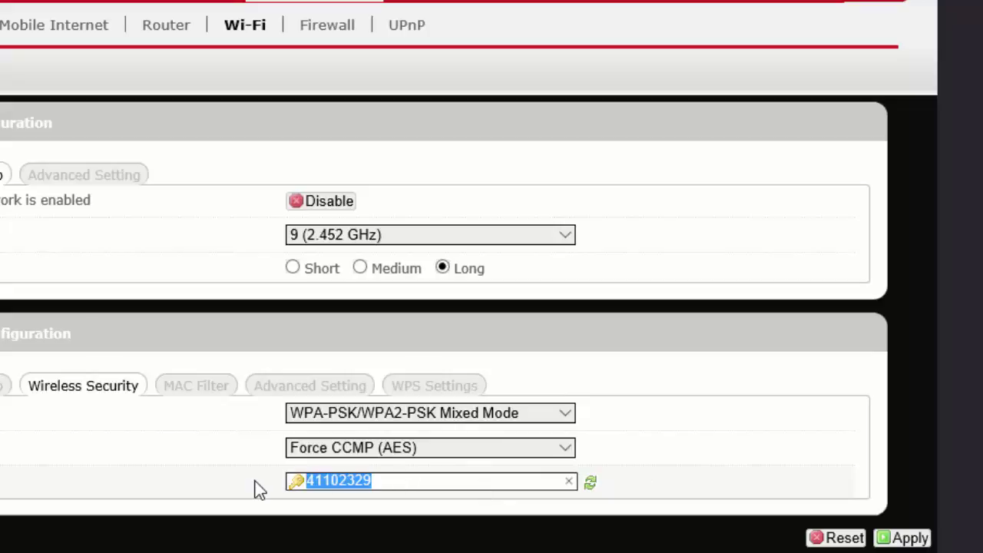
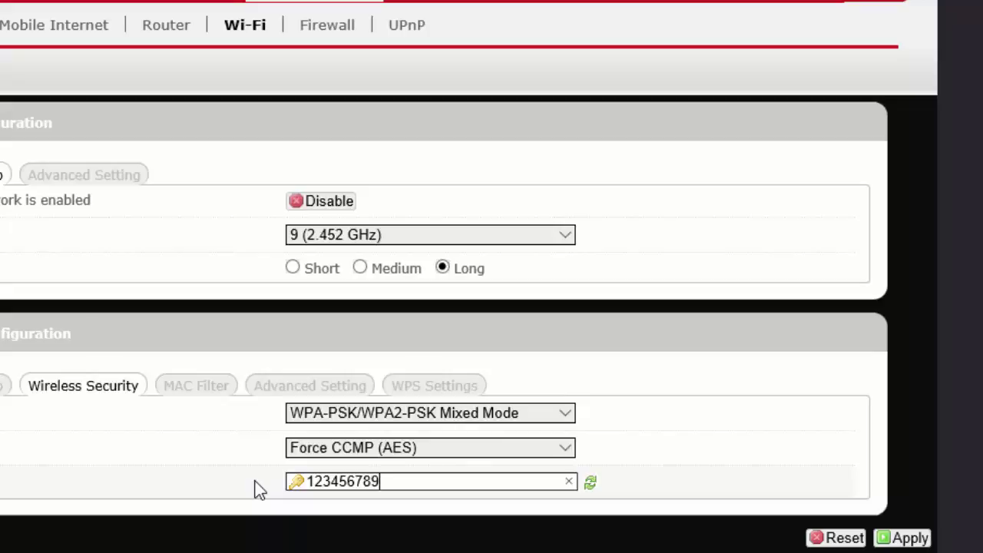
pyautogui.click(888, 539)
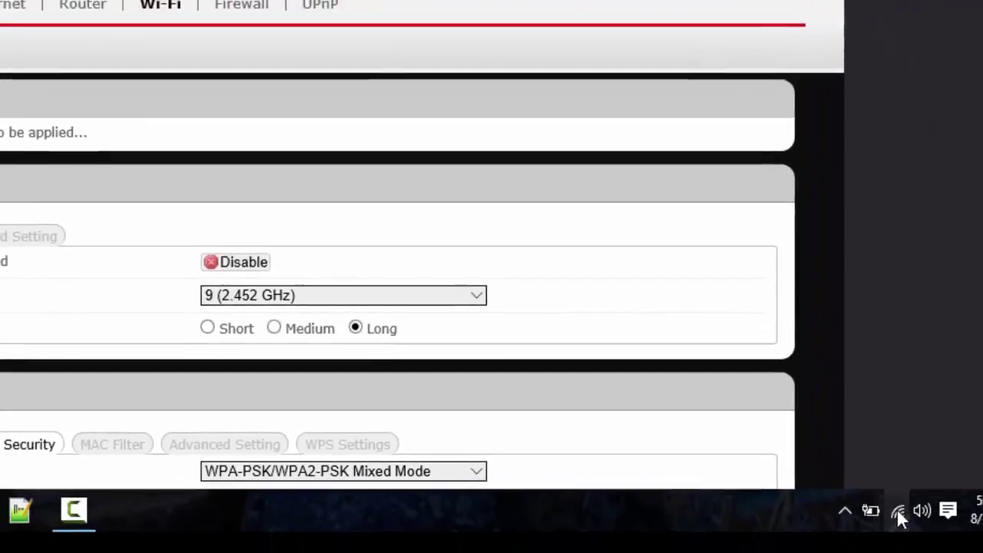
# Refresh the Wi-Fi network list until techmaal reappears as Secured while the router applies the new key
pyautogui.click(898, 512)
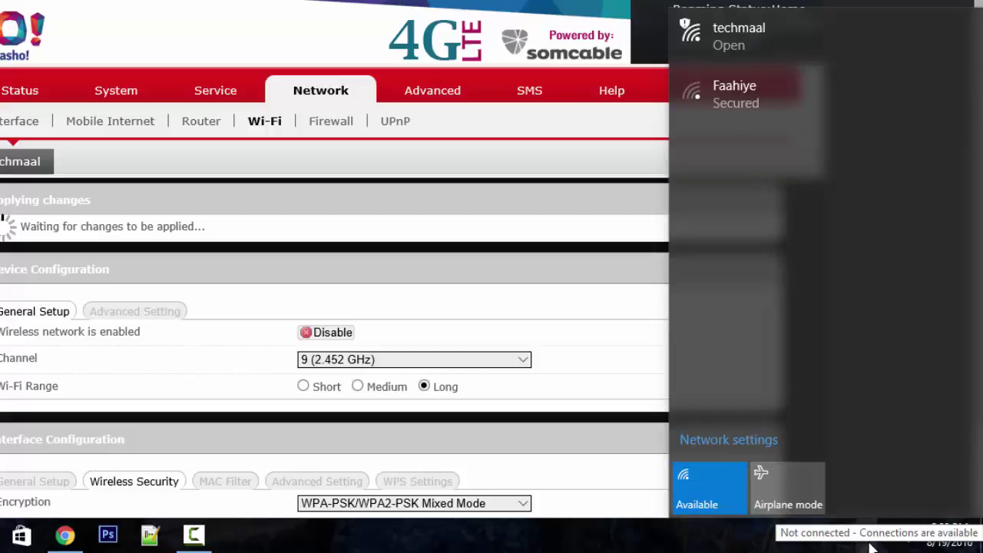
pyautogui.click(870, 544)
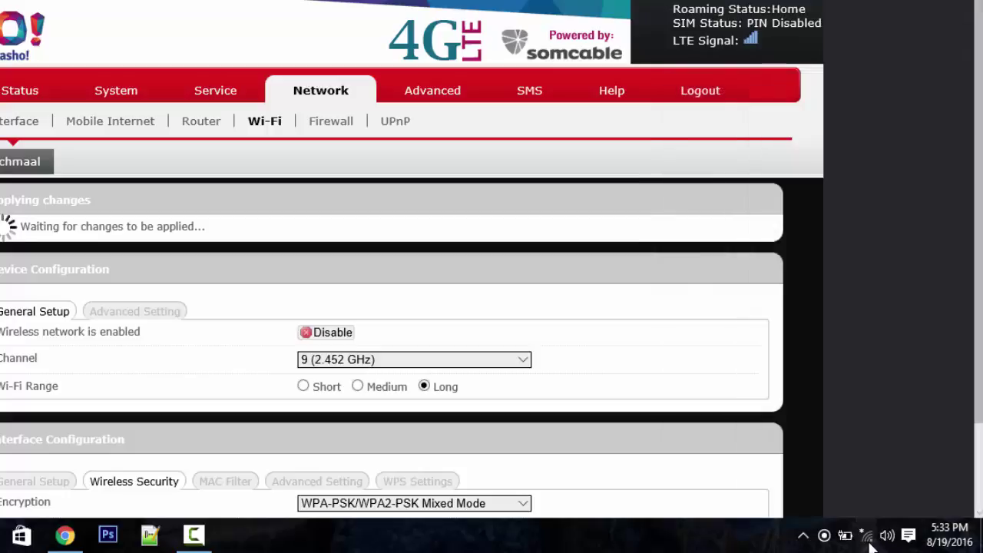
pyautogui.click(869, 543)
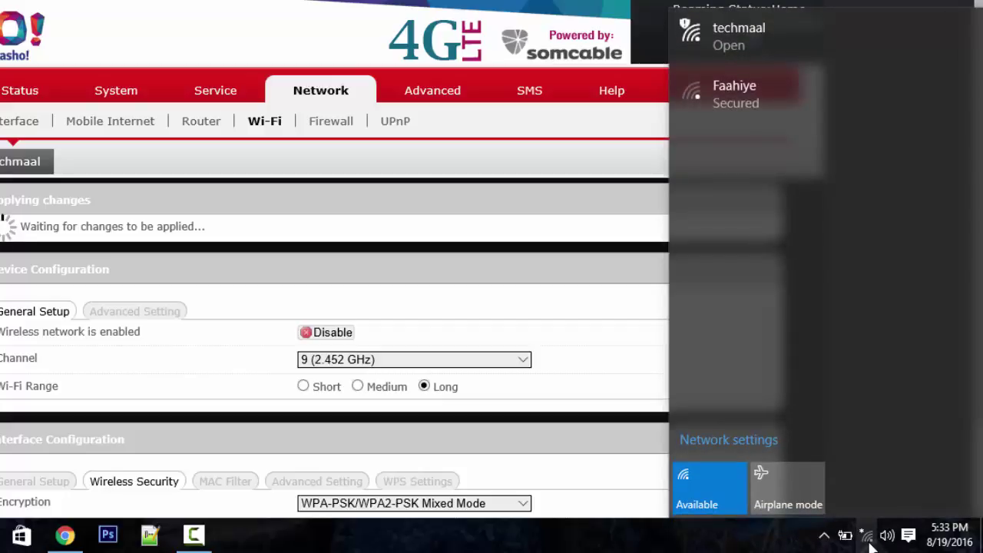
pyautogui.click(870, 544)
pyautogui.click(869, 543)
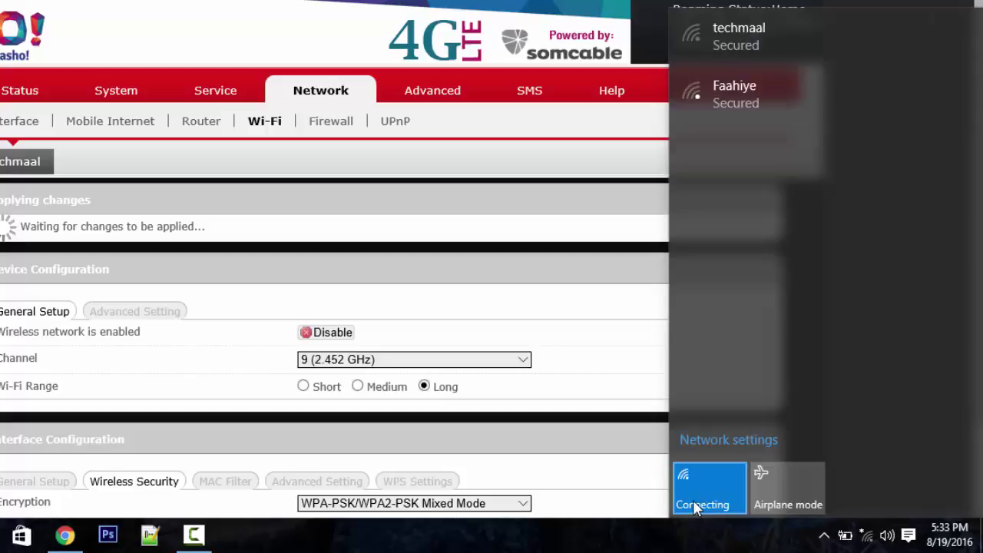
# Forget the old saved techmaal network in Windows Wi-Fi settings
pyautogui.click(699, 444)
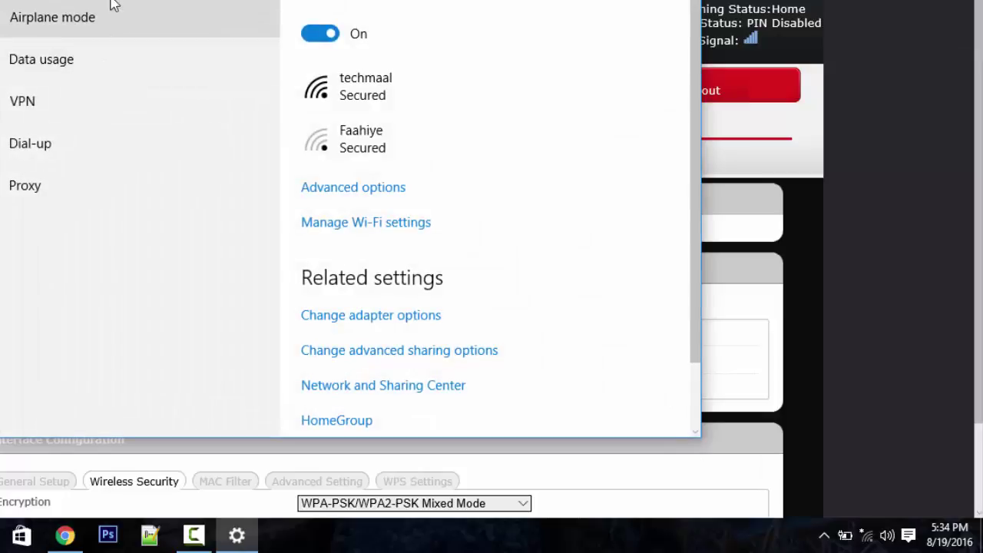
pyautogui.click(354, 237)
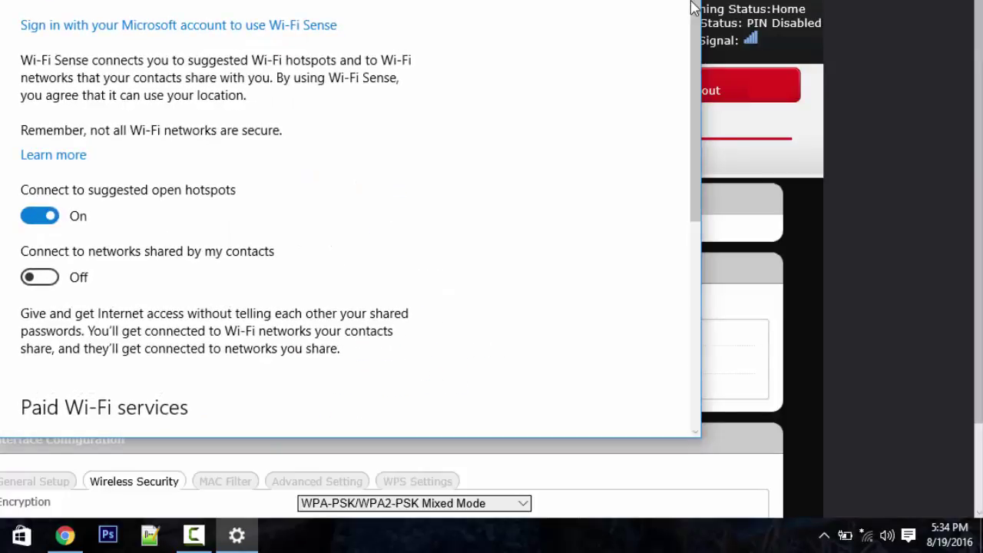
pyautogui.scroll(-5, 658, 218)
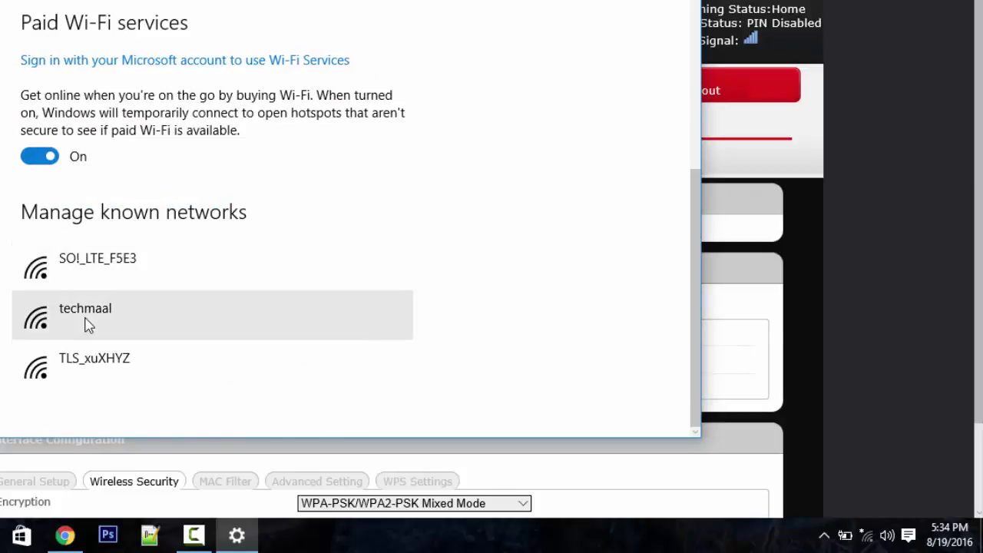
pyautogui.click(87, 324)
pyautogui.click(375, 373)
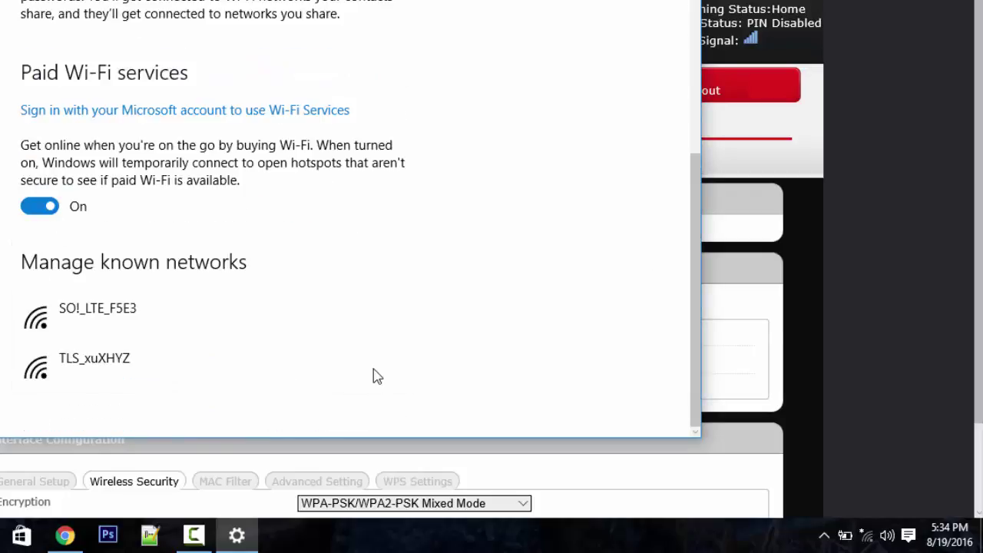
# Join techmaal with the new security key, verifying it before connecting
pyautogui.click(870, 540)
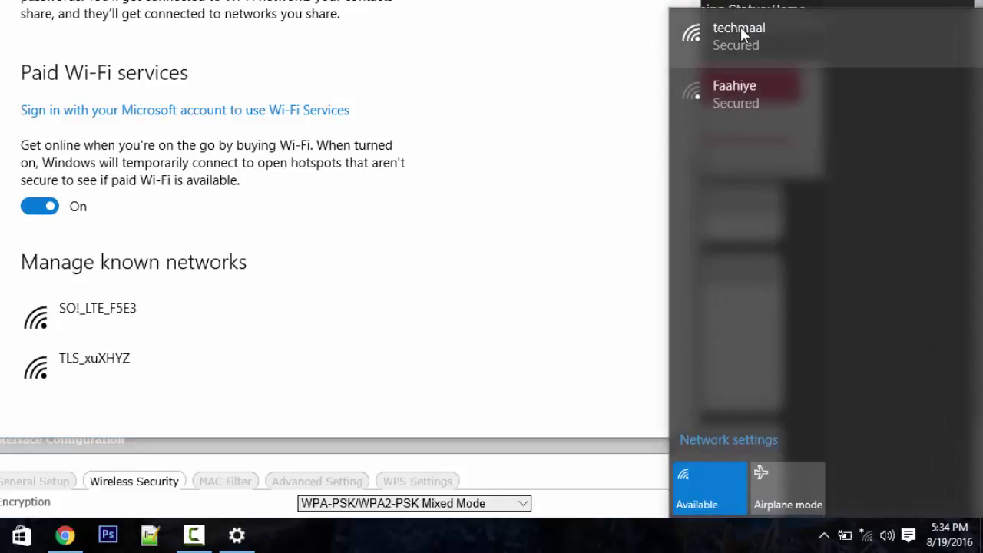
pyautogui.click(740, 28)
pyautogui.click(908, 100)
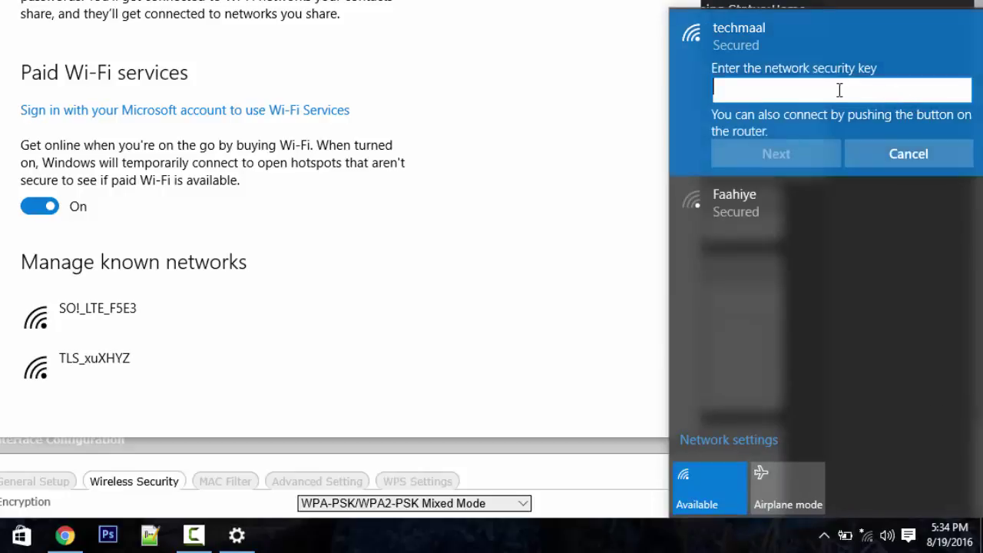
pyautogui.write('•••••••••')
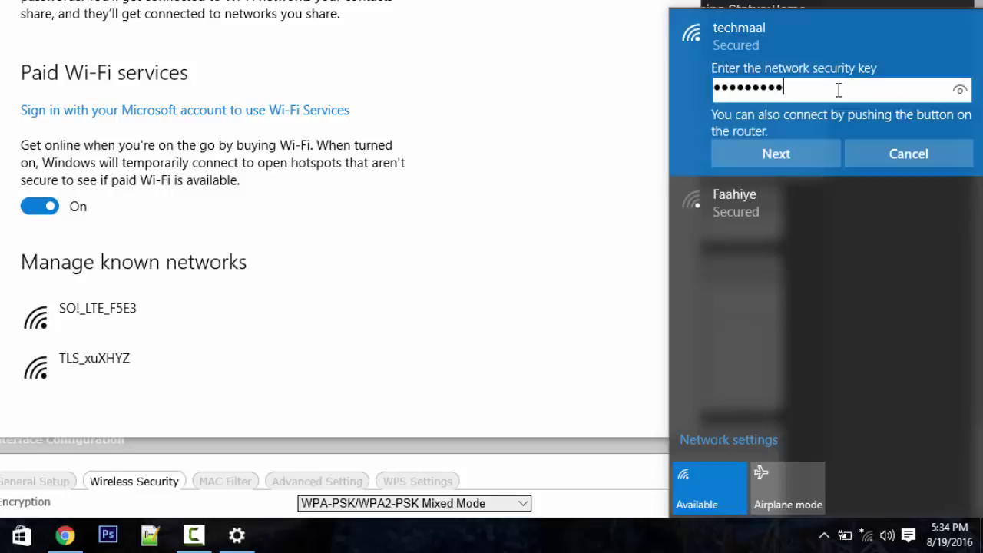
pyautogui.click(959, 91)
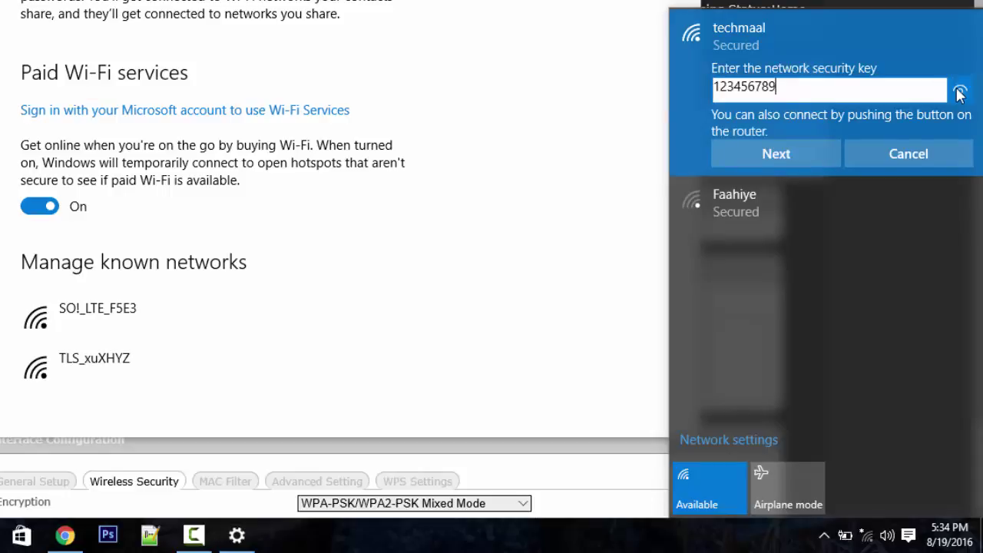
pyautogui.click(765, 154)
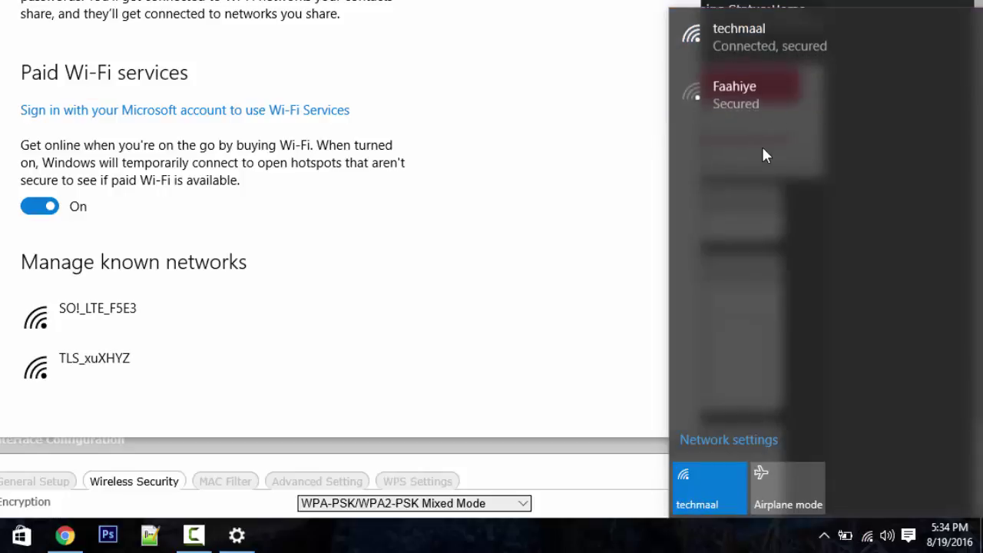
pyautogui.click(584, 457)
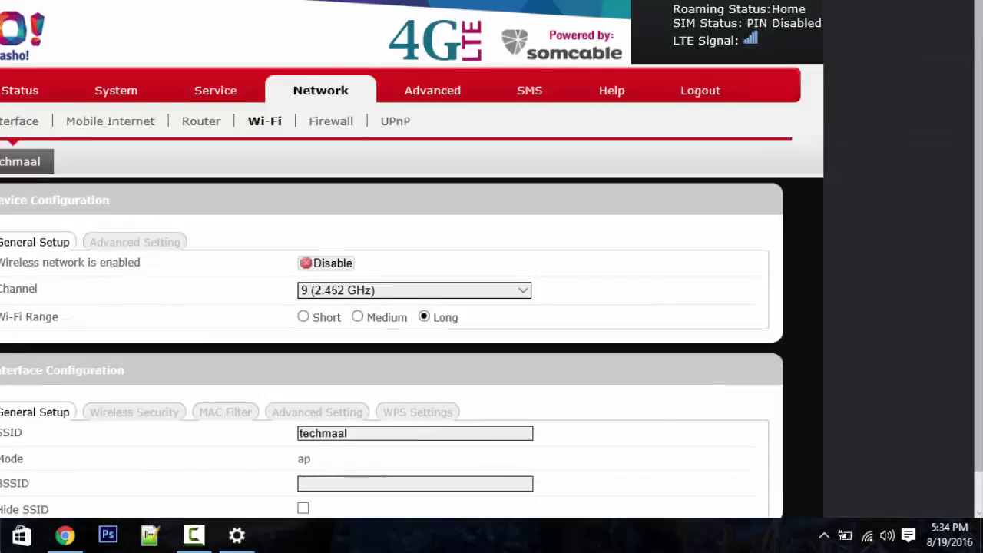
# Check the SSID techmaal on the router Wi-Fi page, then log out of the admin
pyautogui.scroll(-1, 972, 148)
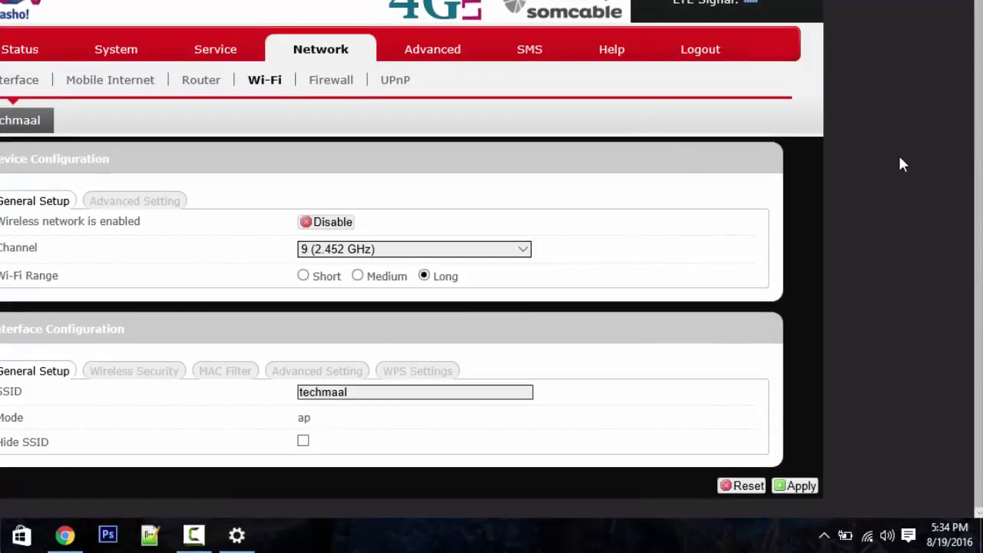
pyautogui.click(704, 59)
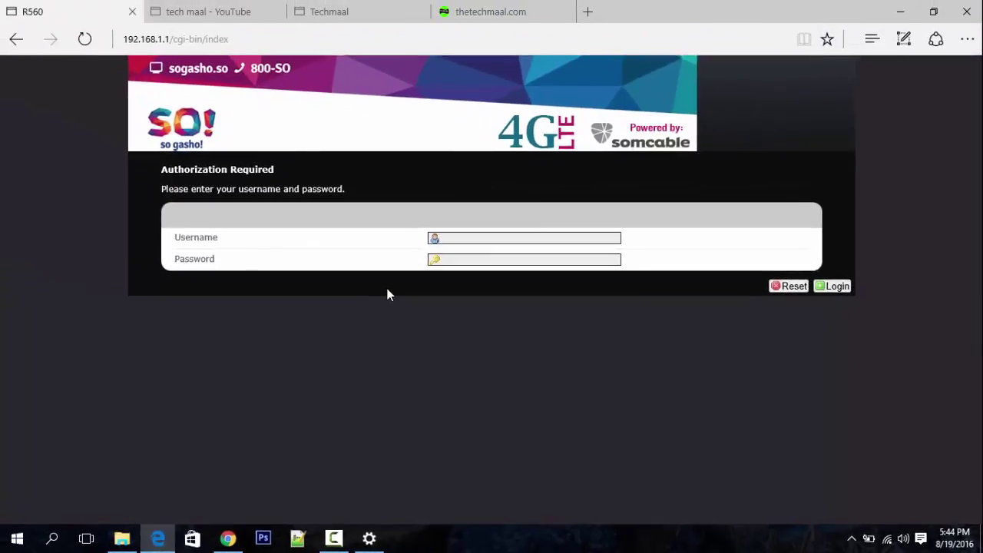
# View the tech maal YouTube channel and Techmaal Facebook page, then go to the thetechmaal.com tab
pyautogui.click(220, 9)
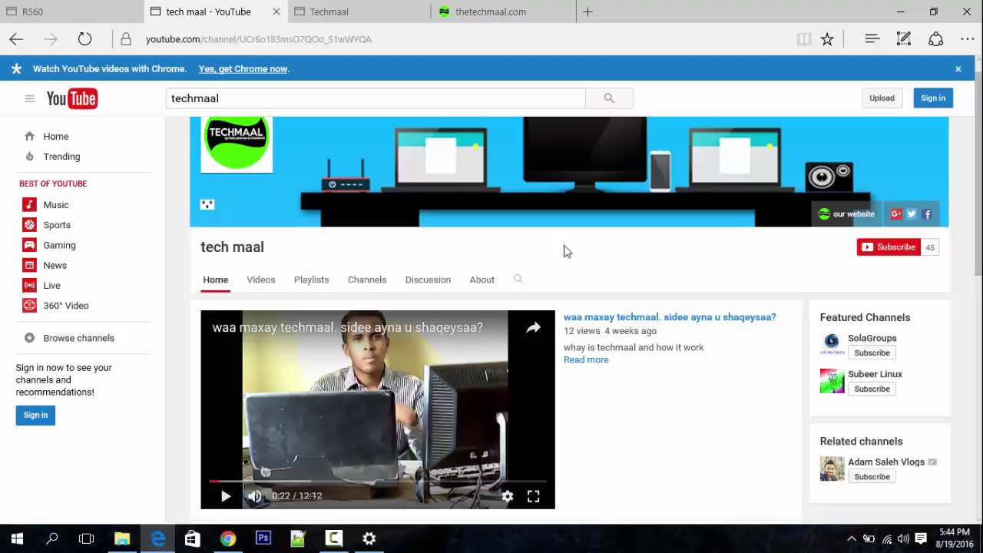
pyautogui.click(341, 9)
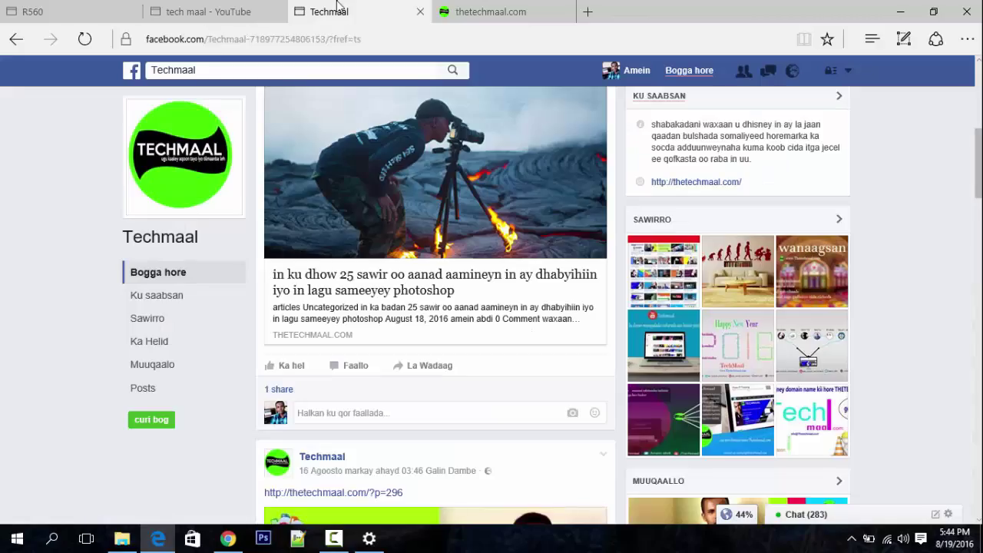
pyautogui.scroll(10, 552, 307)
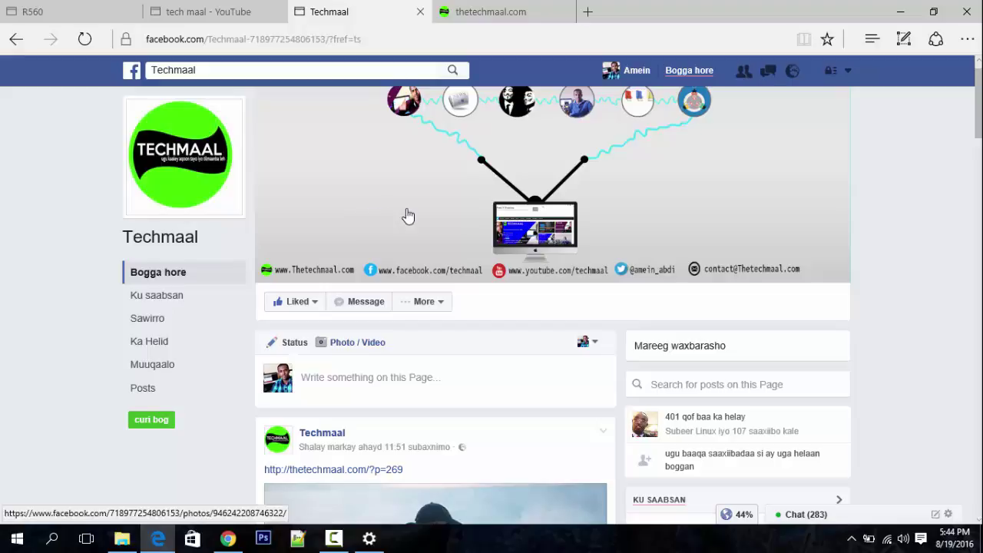
pyautogui.click(477, 12)
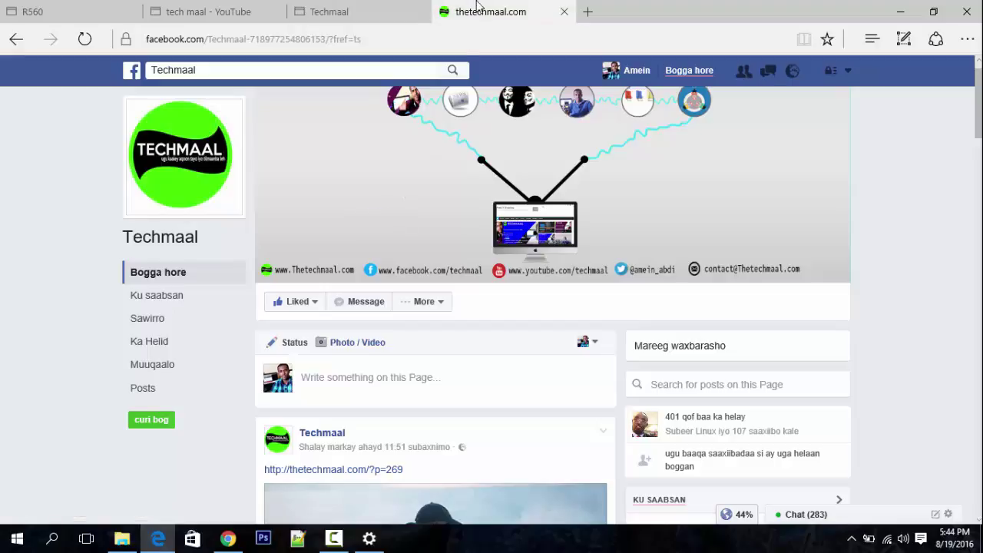
# Browse thetechmaal.com's posts and open its live page (page_id=150)
pyautogui.click(947, 497)
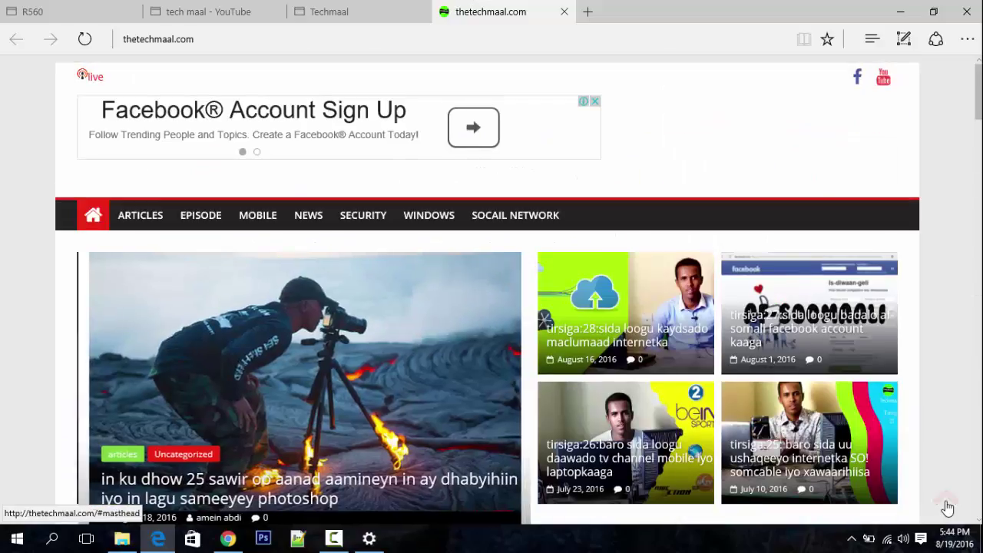
pyautogui.scroll(-10, 488, 290)
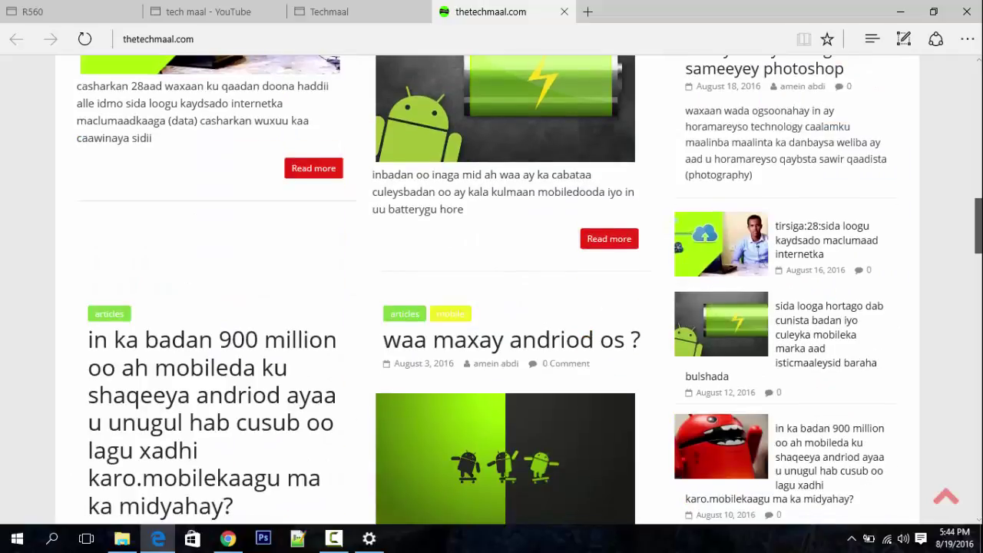
pyautogui.moveTo(977, 227); pyautogui.dragTo(977, 452)
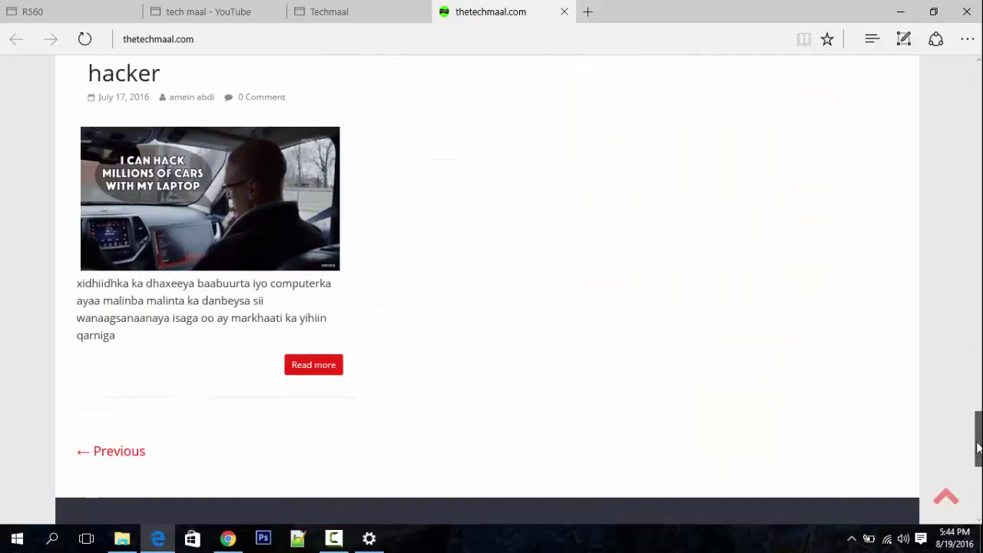
pyautogui.click(245, 42)
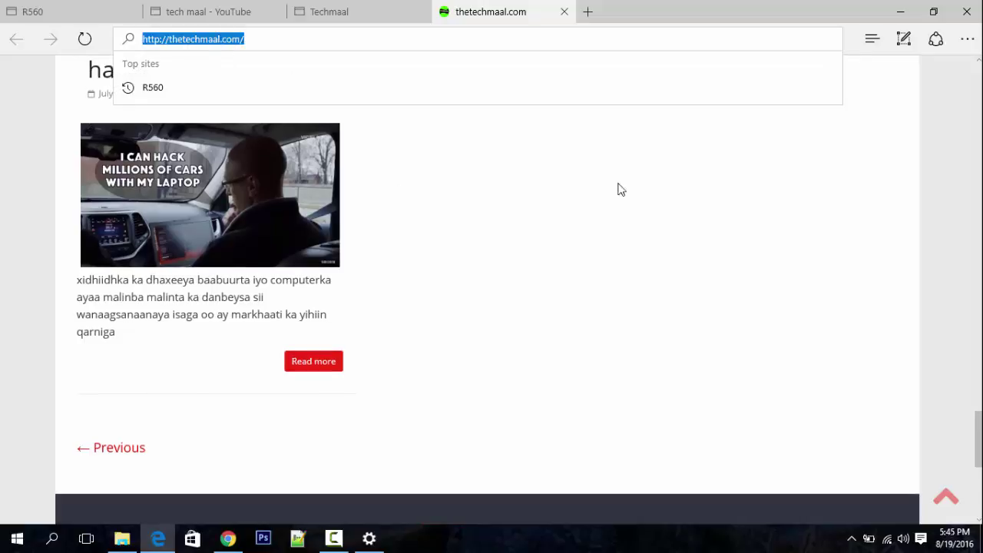
pyautogui.scroll(5, 967, 420)
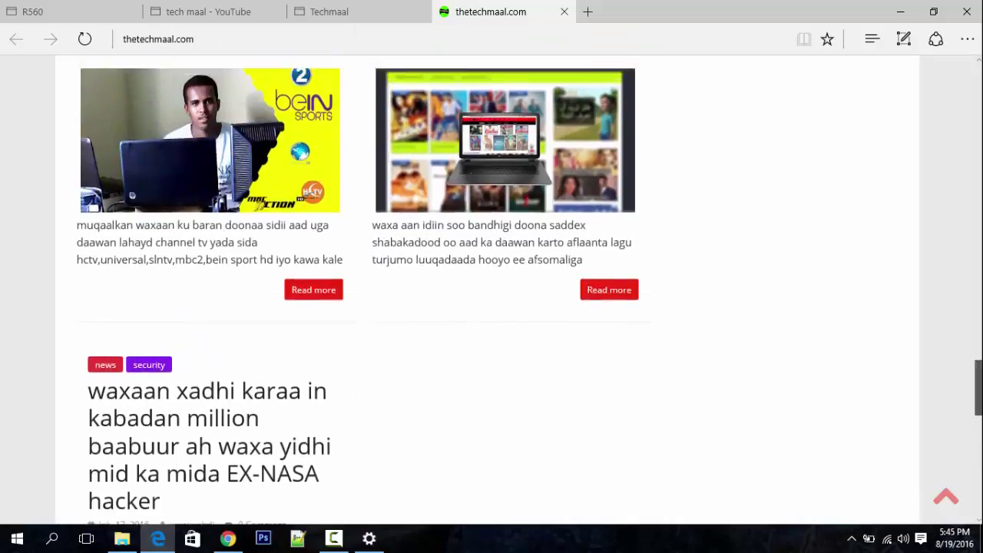
pyautogui.scroll(15, 962, 104)
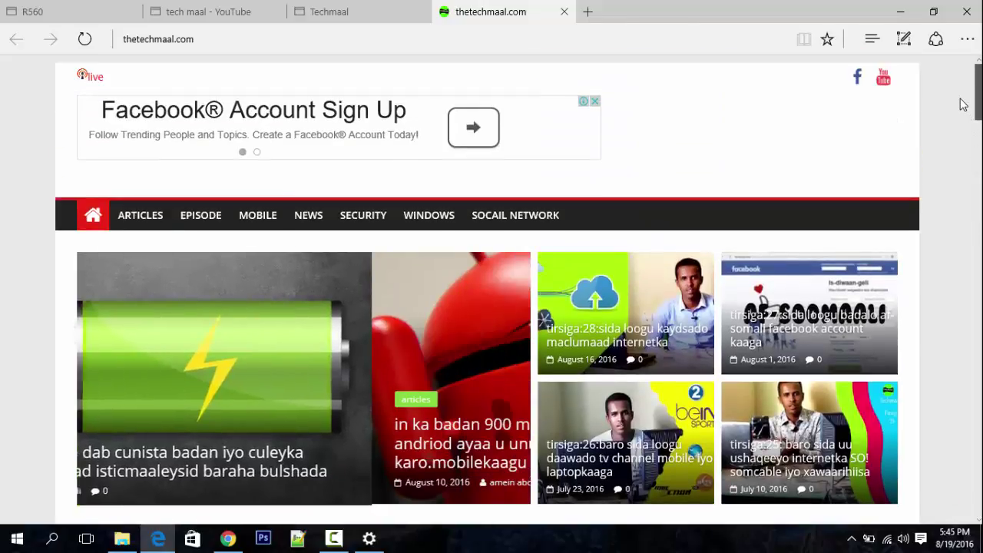
pyautogui.click(90, 79)
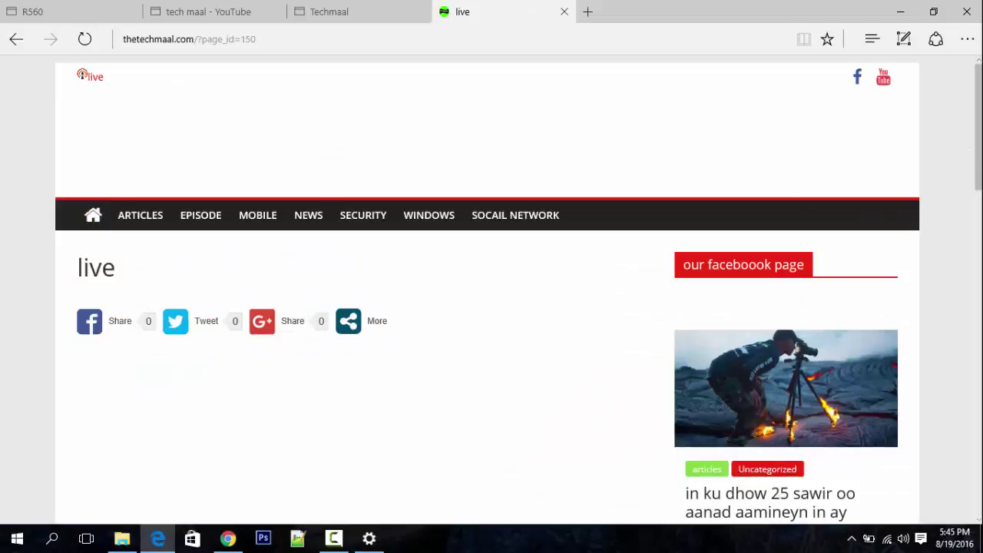
# Scroll to the Facebook Comments on the live page and click into the Add a comment box
pyautogui.scroll(-5, 965, 154)
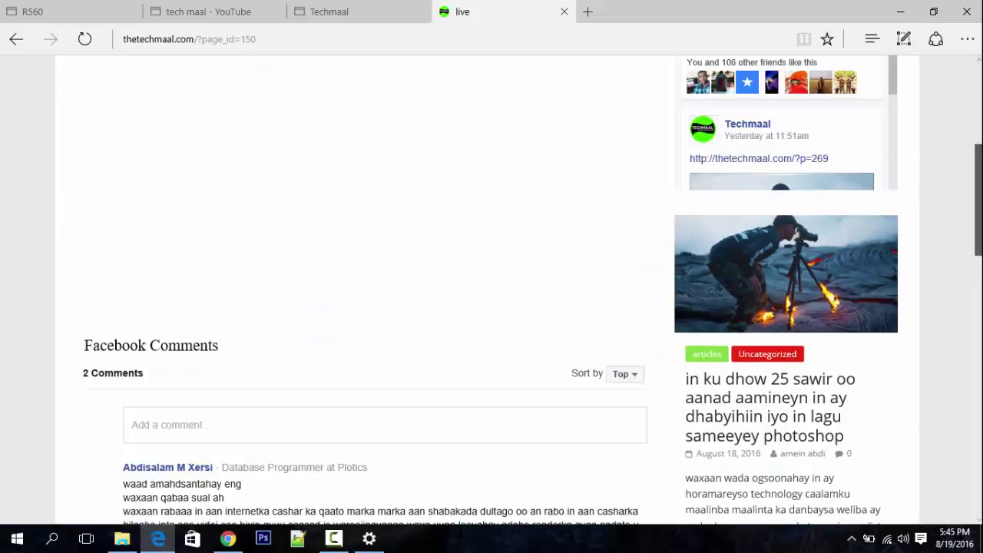
pyautogui.scroll(1, 980, 192)
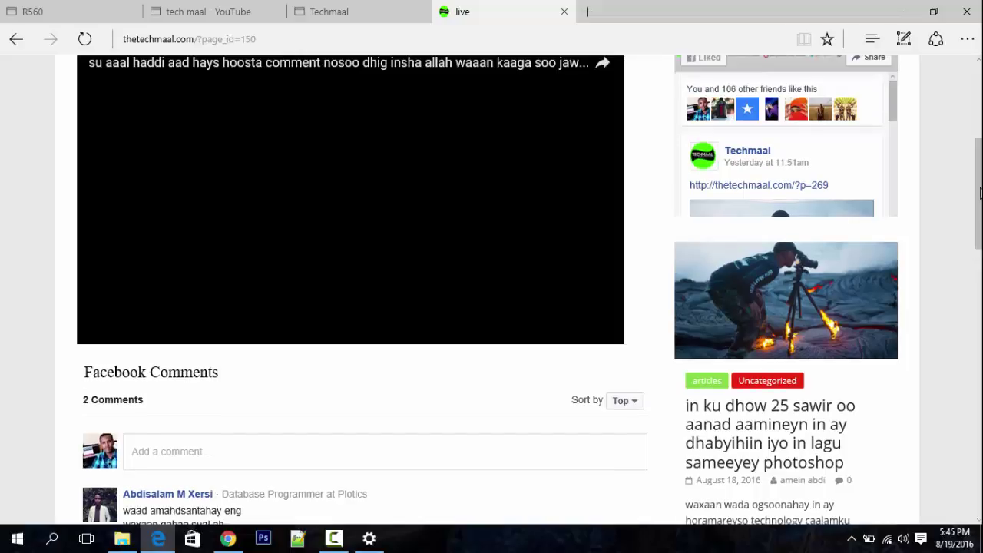
pyautogui.scroll(2, 344, 302)
pyautogui.scroll(-5, 344, 302)
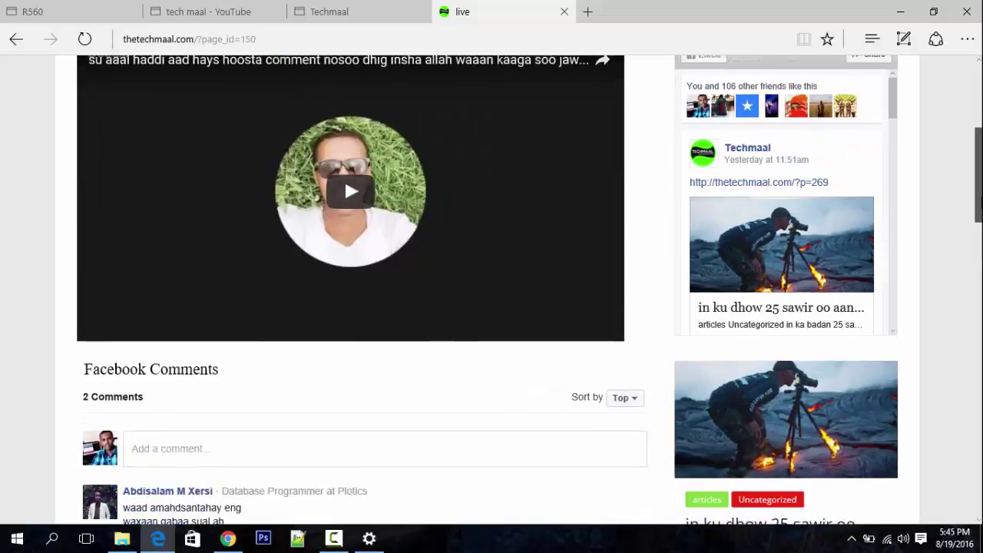
pyautogui.moveTo(977, 267)
pyautogui.mouseDown()
pyautogui.moveTo(975, 213)
pyautogui.moveTo(973, 262)
pyautogui.mouseUp()
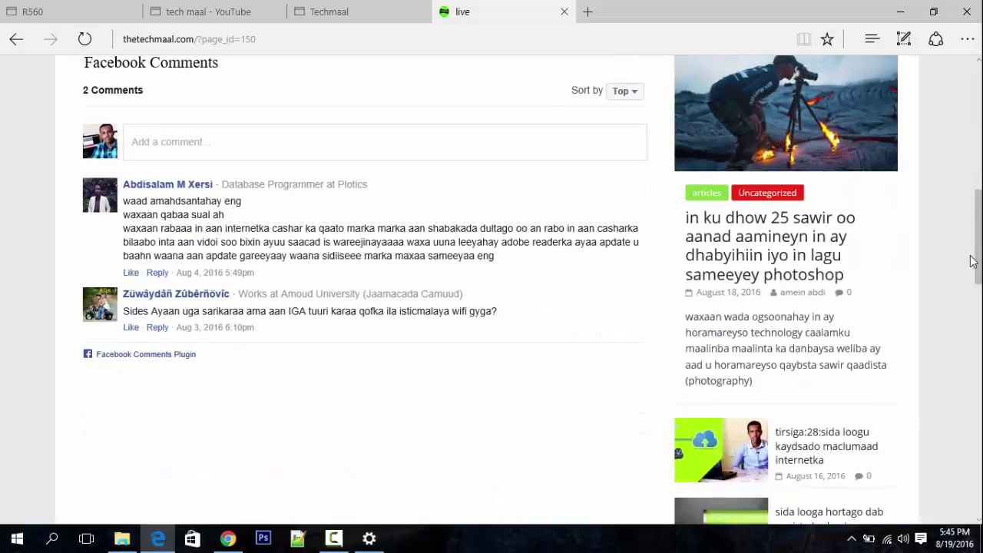
pyautogui.click(281, 138)
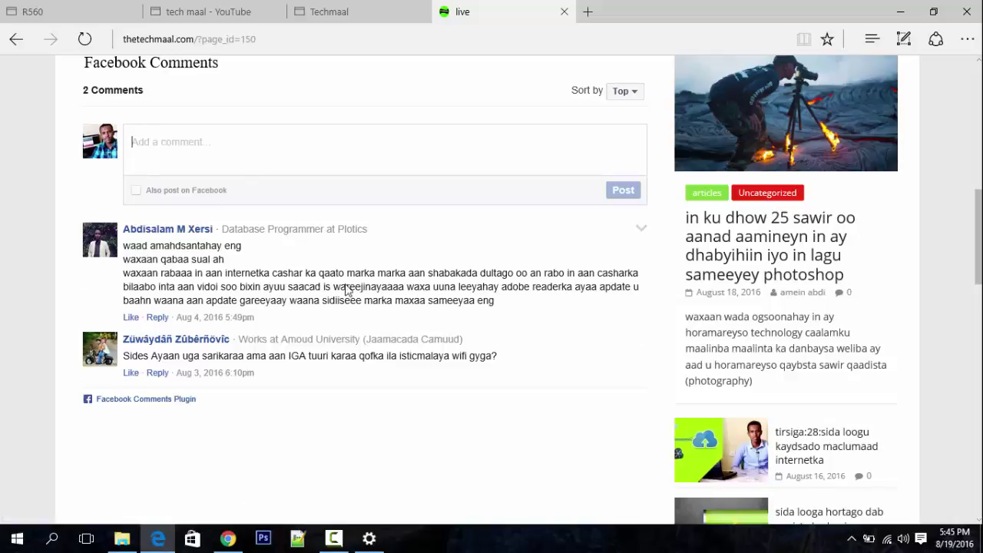
pyautogui.click(352, 175)
# Start the embedded 1:16:51 YouTube video, then pause it at 0:00
pyautogui.scroll(6, 344, 356)
pyautogui.scroll(-3, 979, 150)
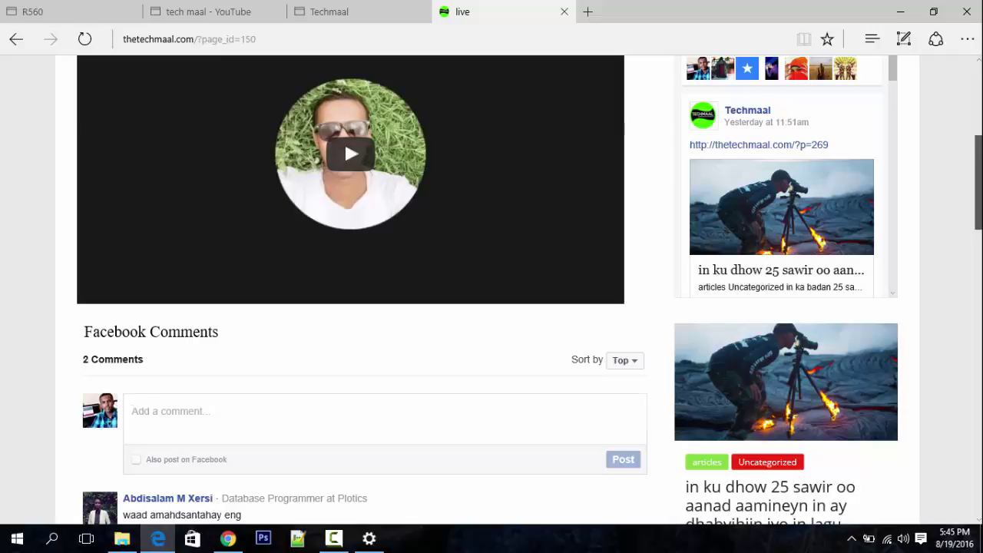
pyautogui.scroll(2, 343, 254)
pyautogui.click(369, 318)
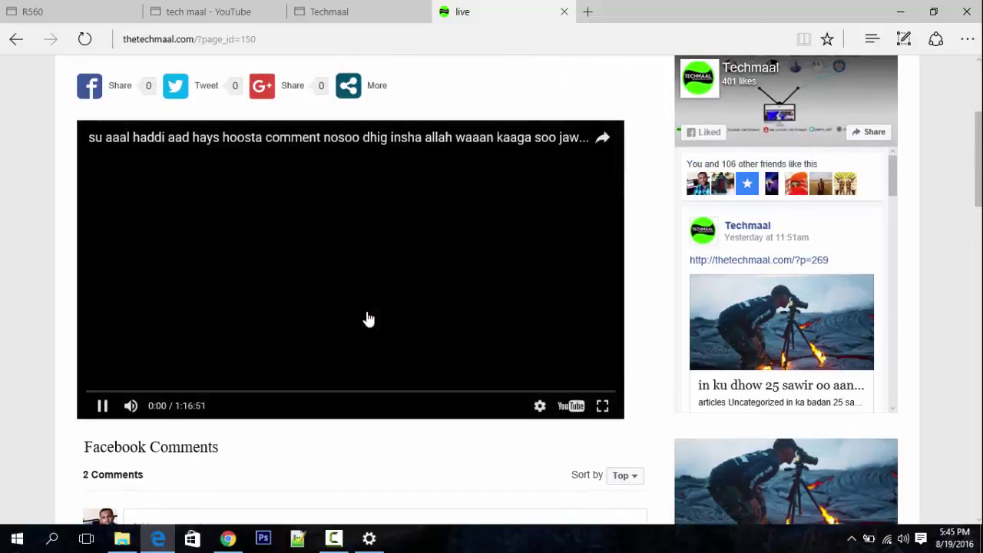
pyautogui.click(229, 297)
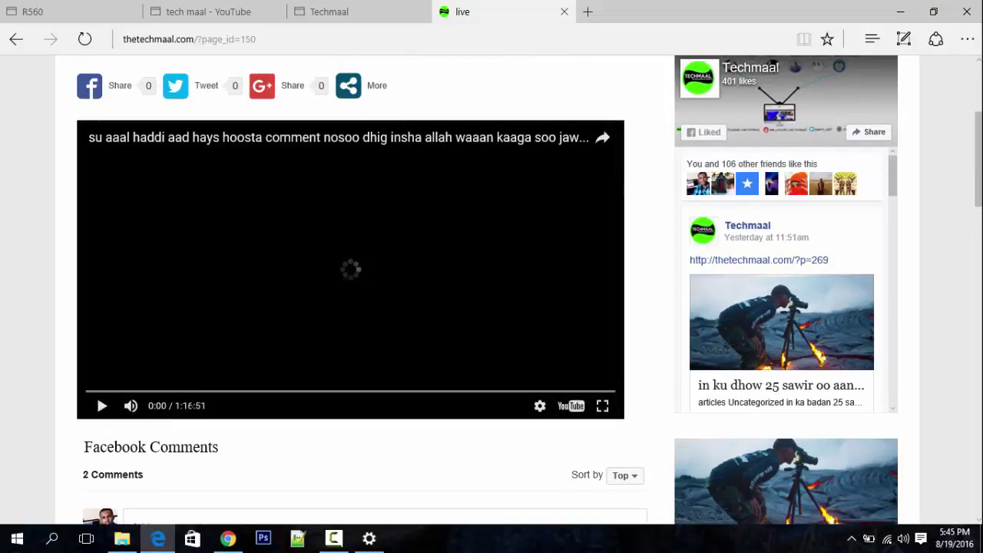